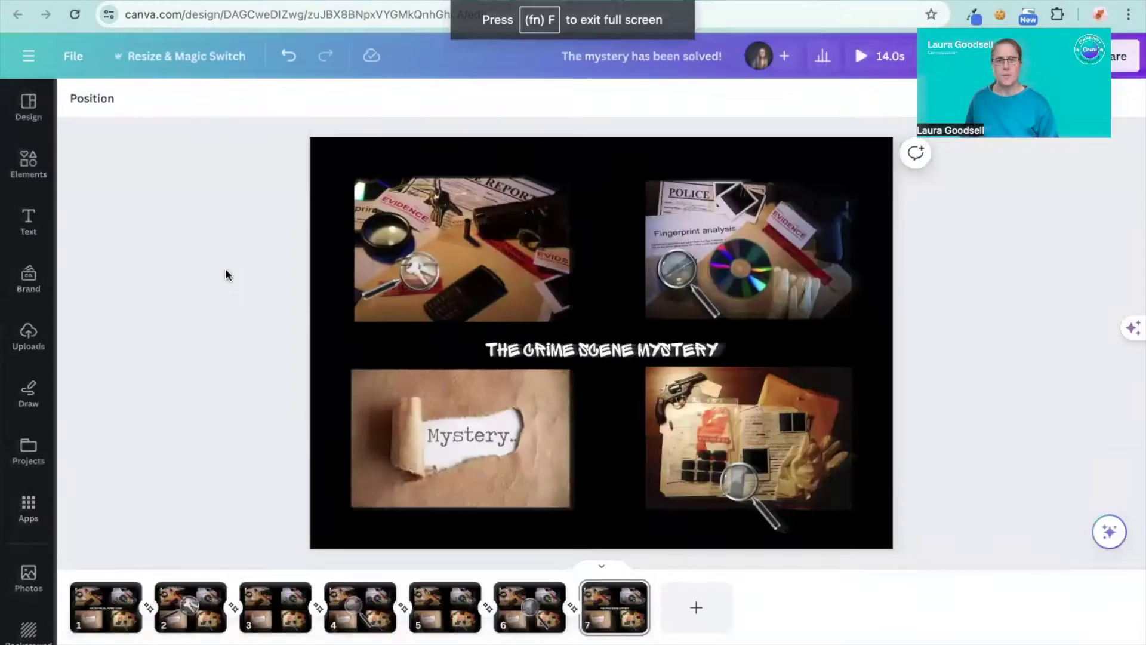
Step: Preview the finished design, then return to the Canva home page
left_click(862, 57)
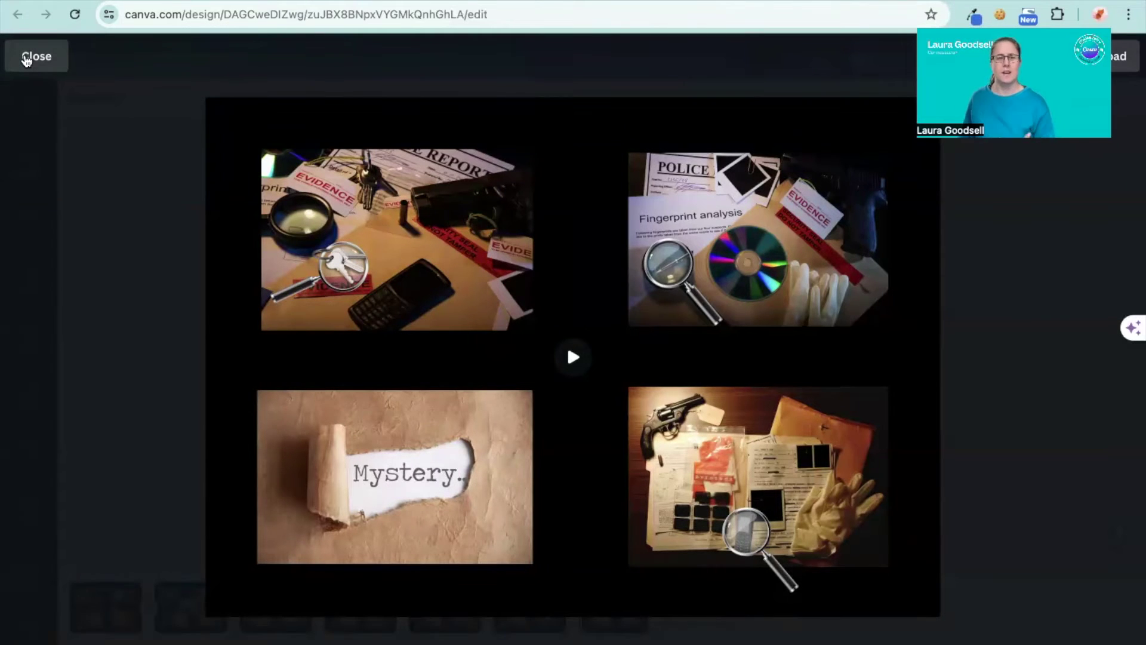
left_click(27, 58)
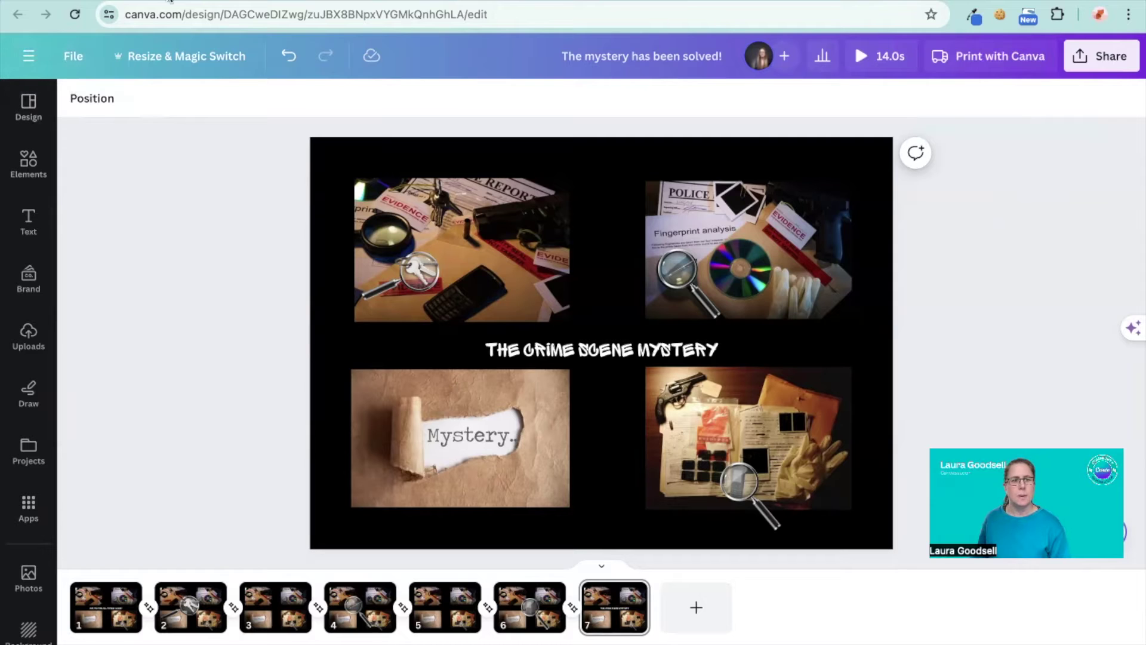
left_click(27, 56)
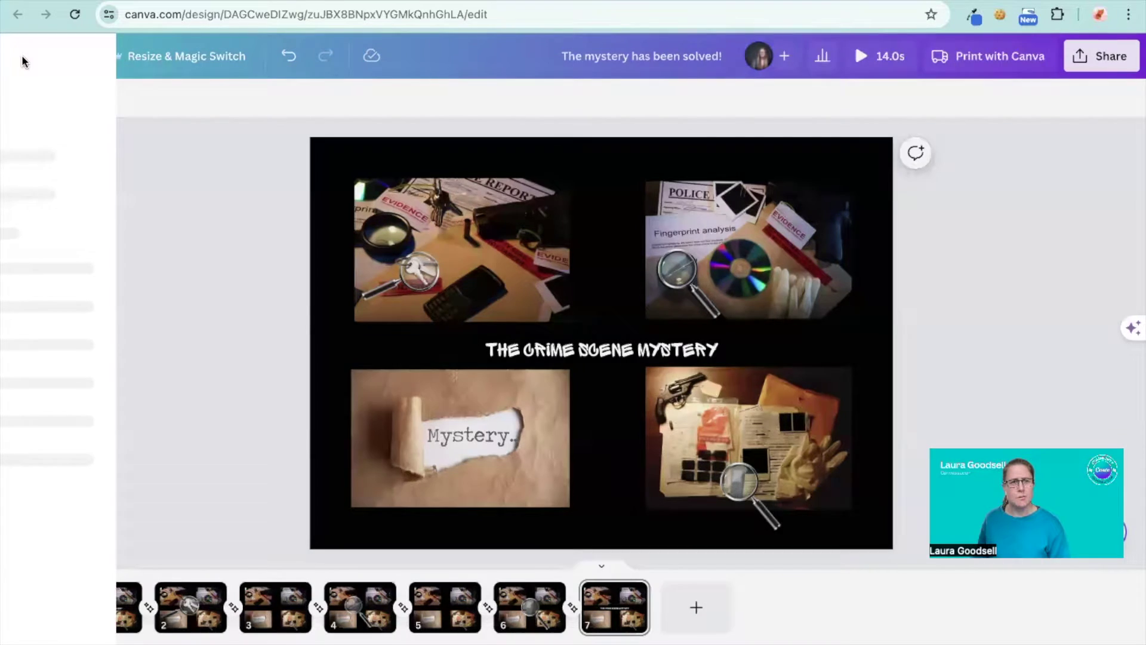
left_click(59, 146)
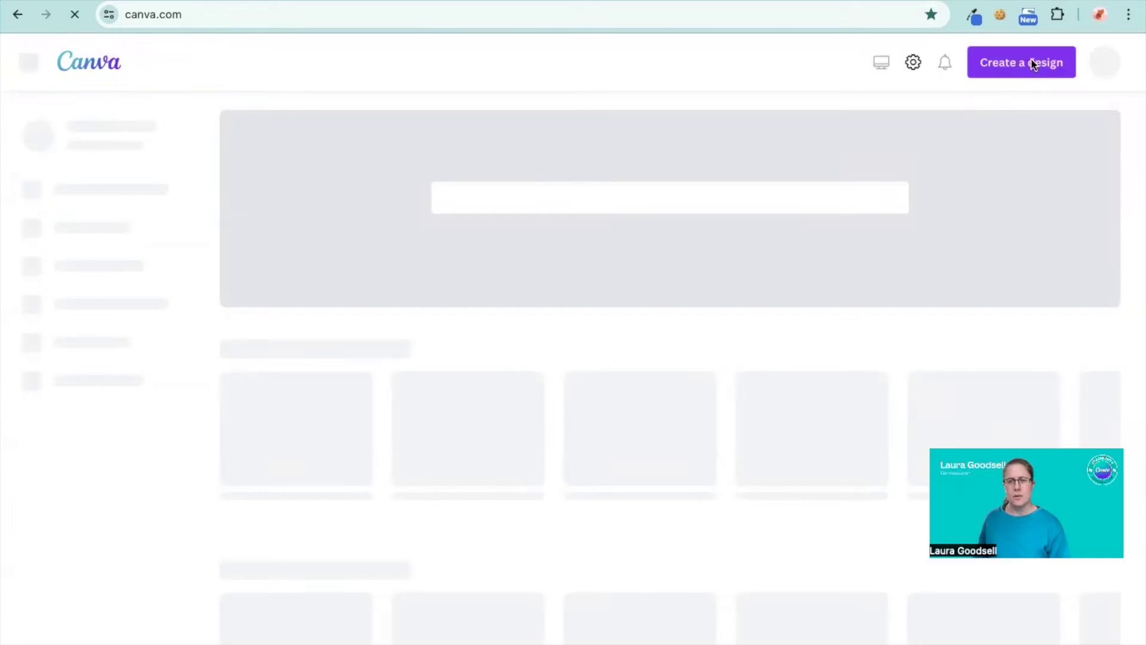
Step: Search Canva for 'a4' templates and filter the new-design size list to 'a4'
left_click(1024, 71)
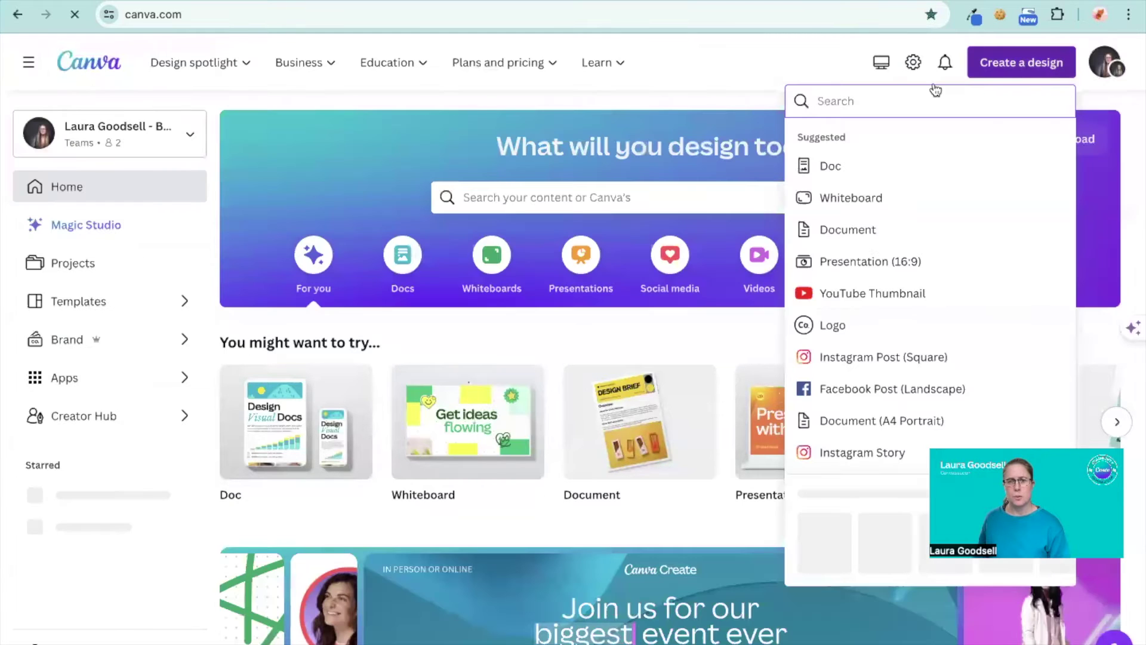
left_click(512, 193)
type("a4")
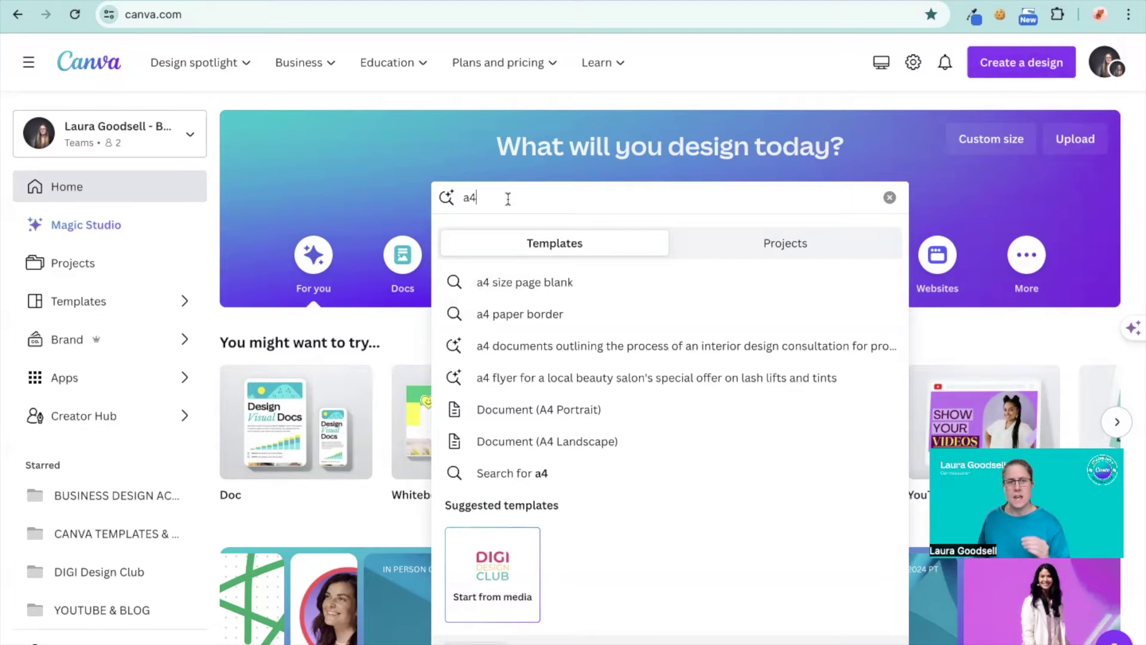
key("Return")
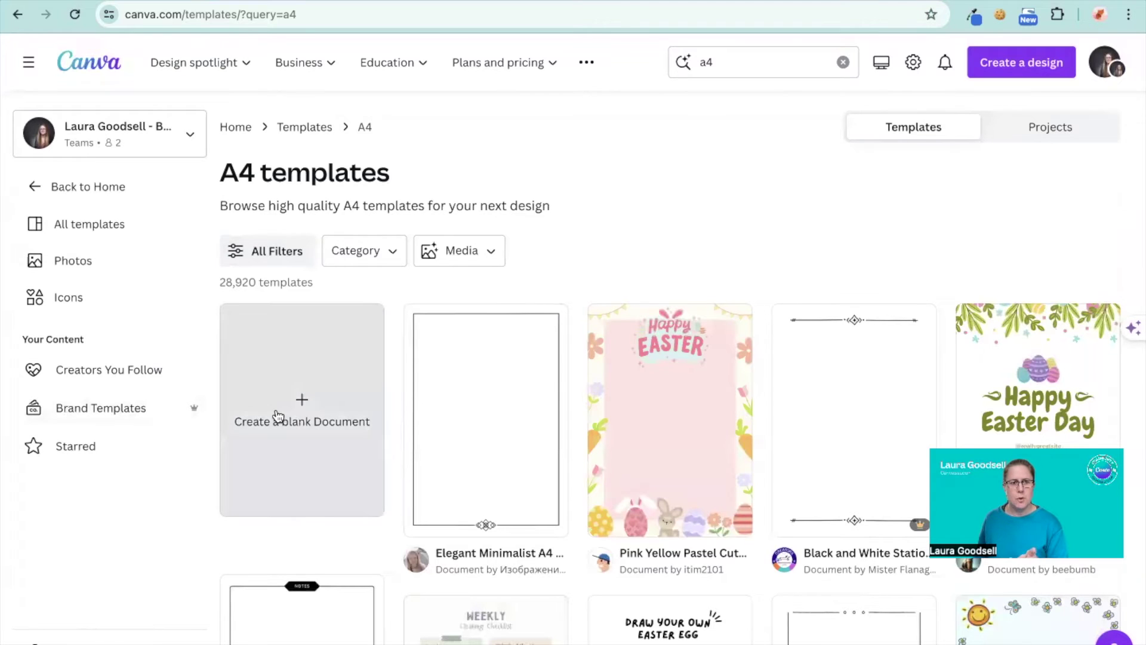
left_click(1010, 73)
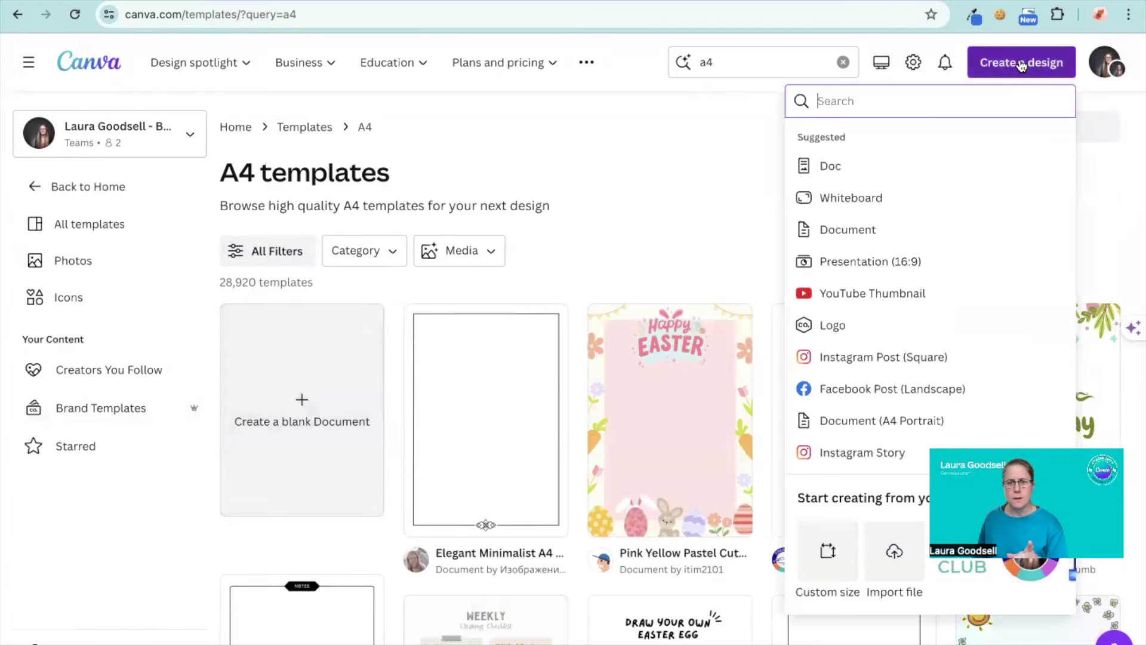
type("a4")
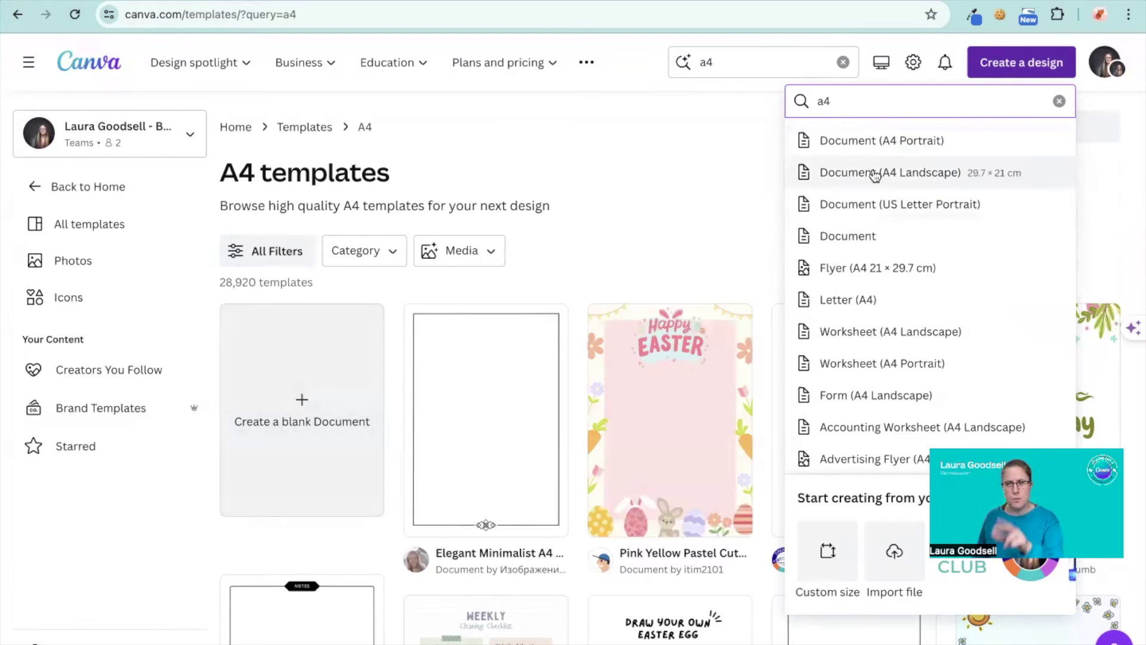
Step: Create a Document (A4 Landscape) design and give its page a solid Black background
left_click(927, 174)
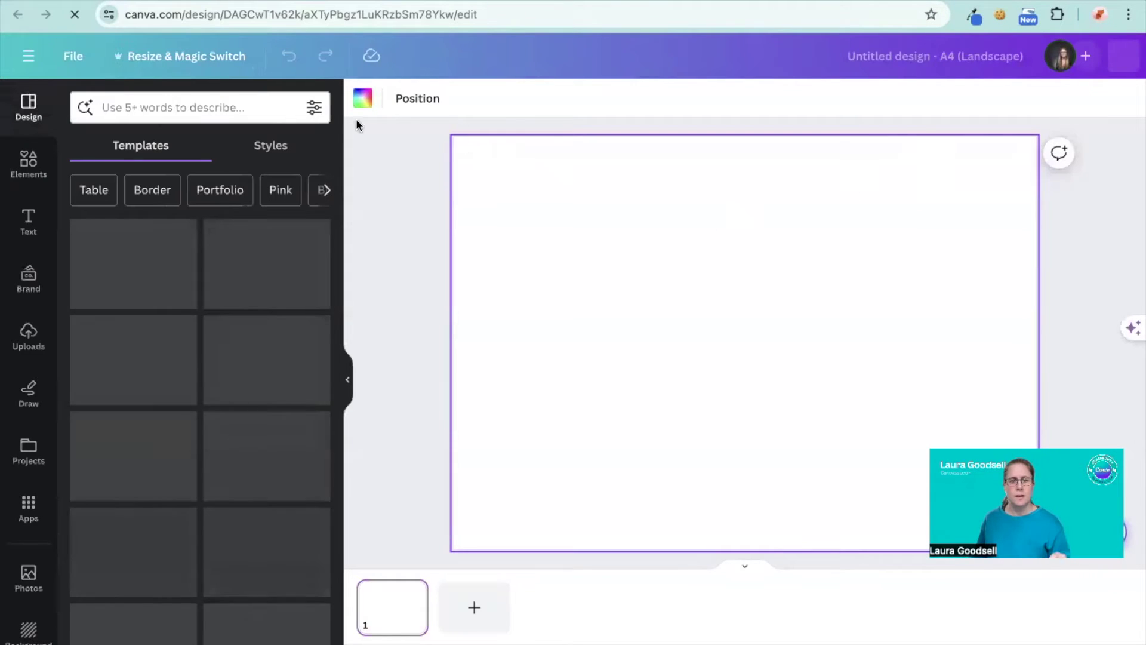
left_click(363, 98)
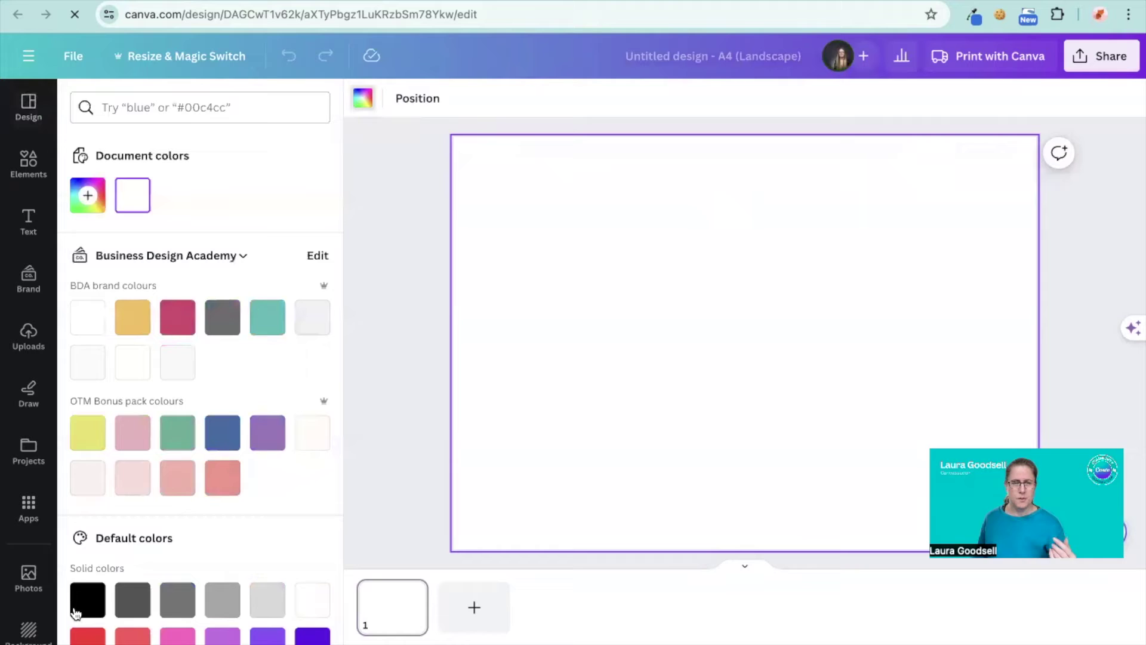
left_click(78, 608)
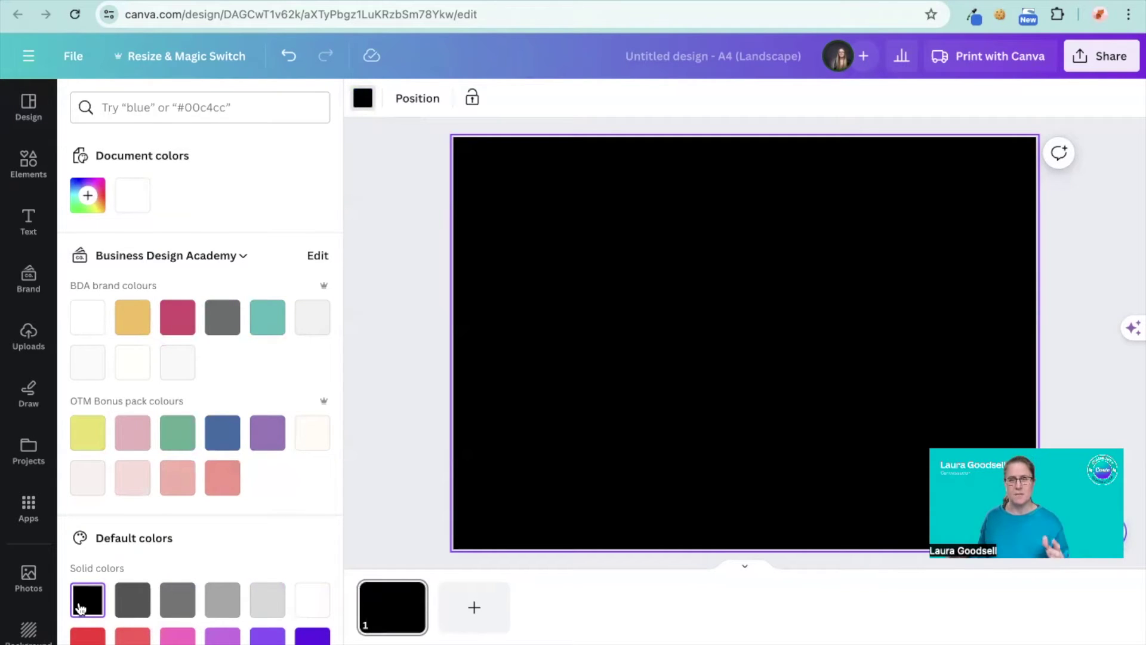
left_click(406, 356)
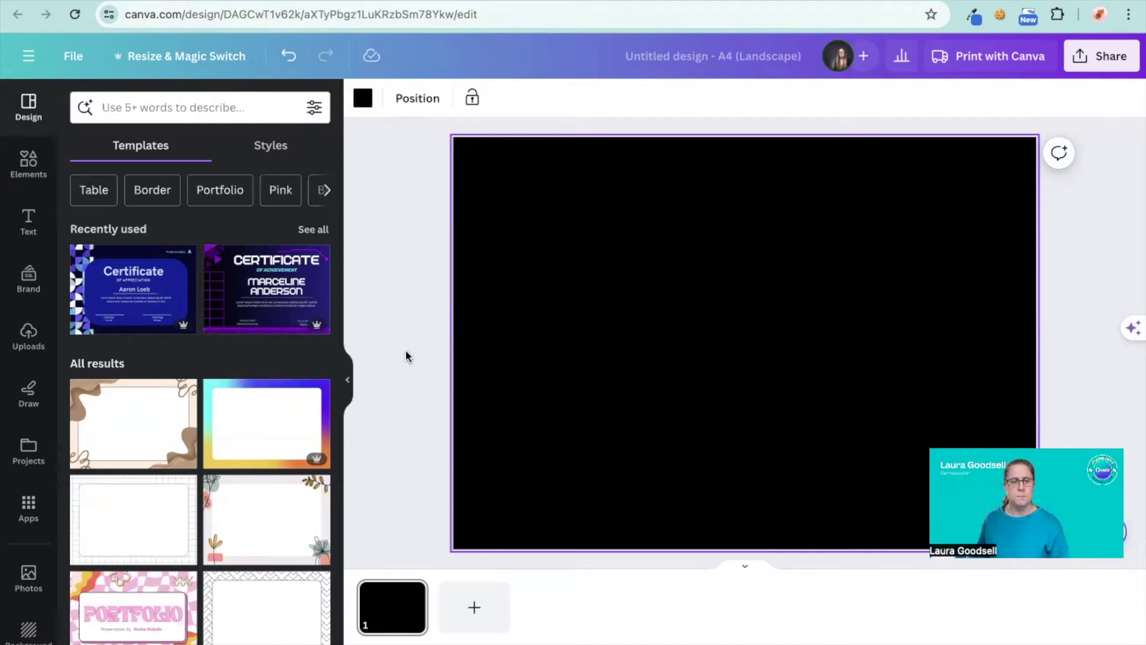
Step: Search the stock photos for 'mystery' and browse the results
left_click(29, 577)
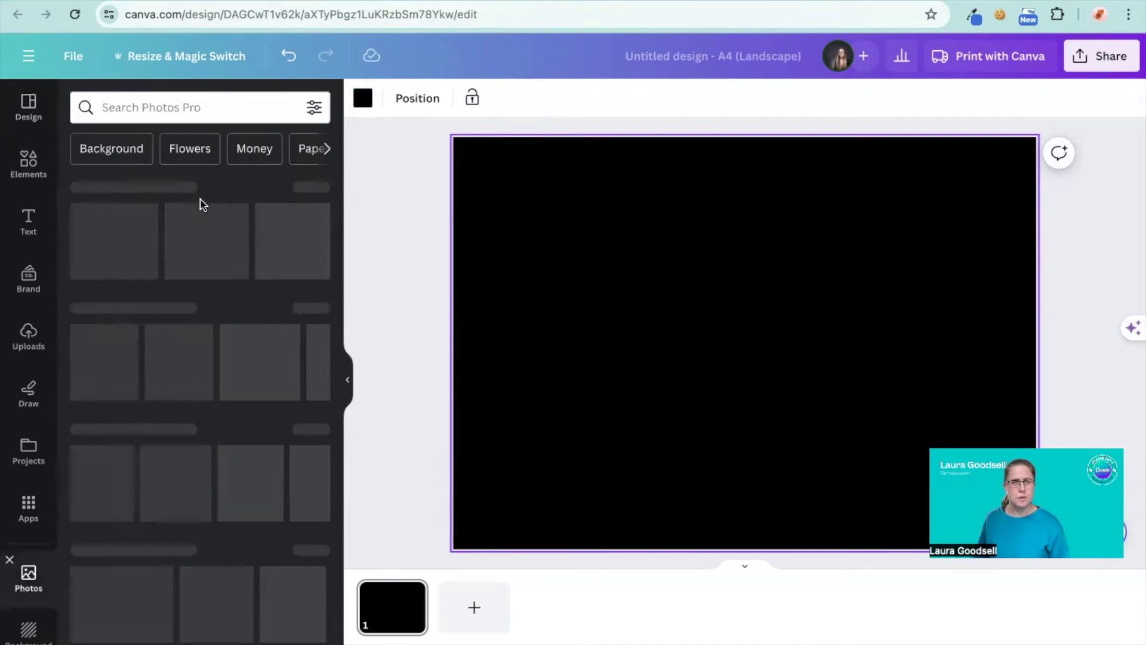
left_click(209, 97)
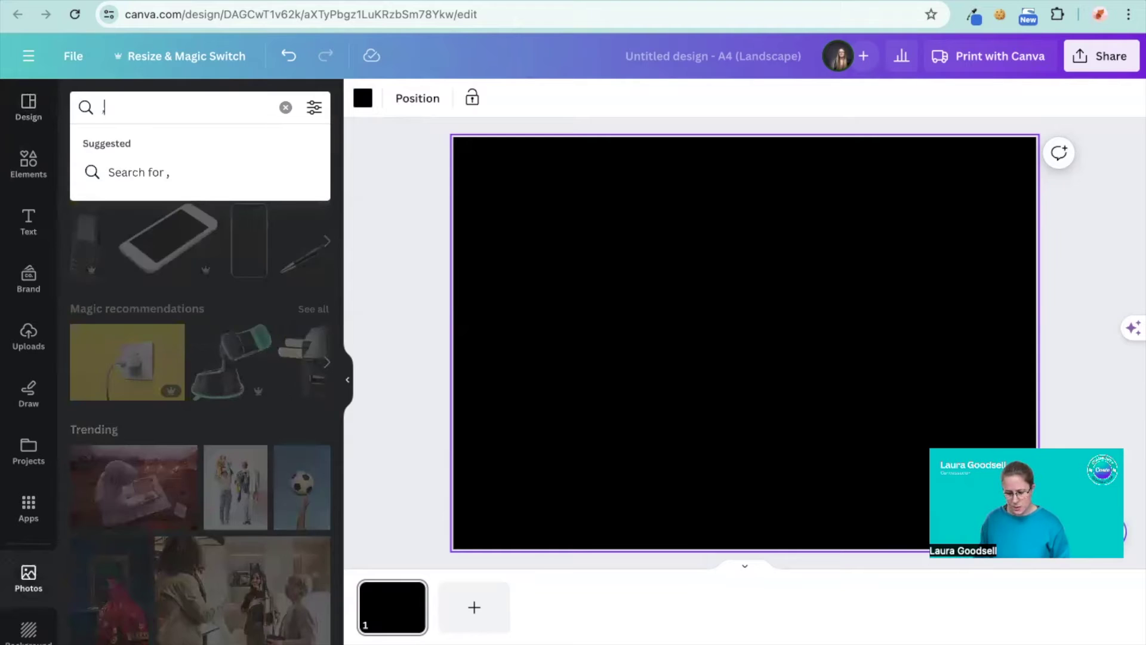
type("mystery")
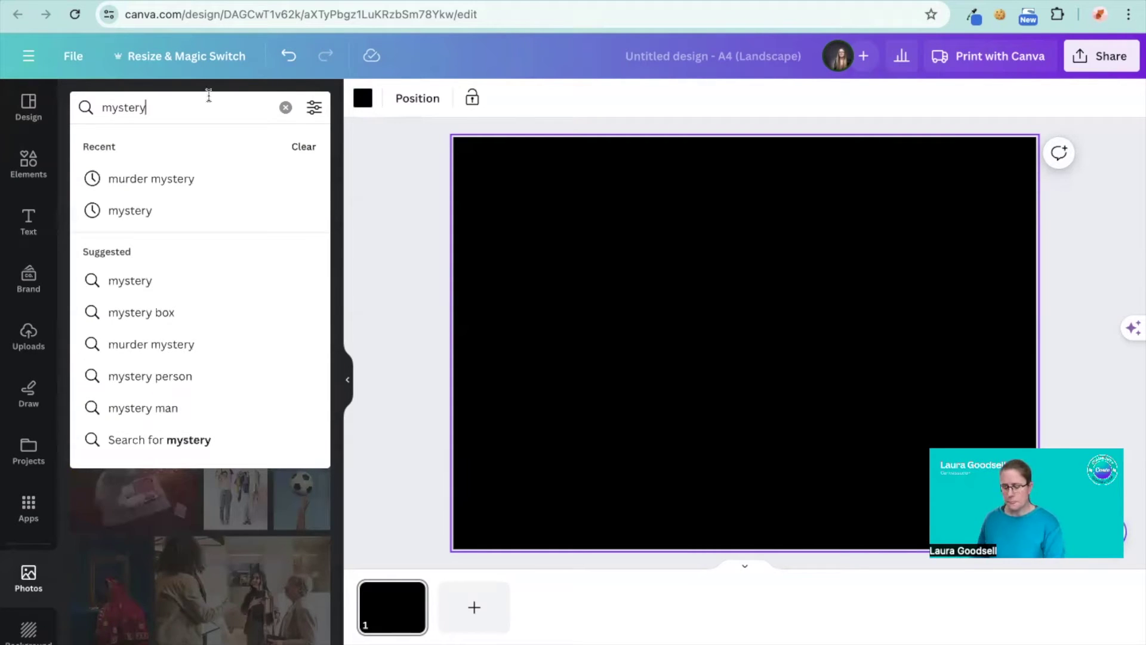
key("Return")
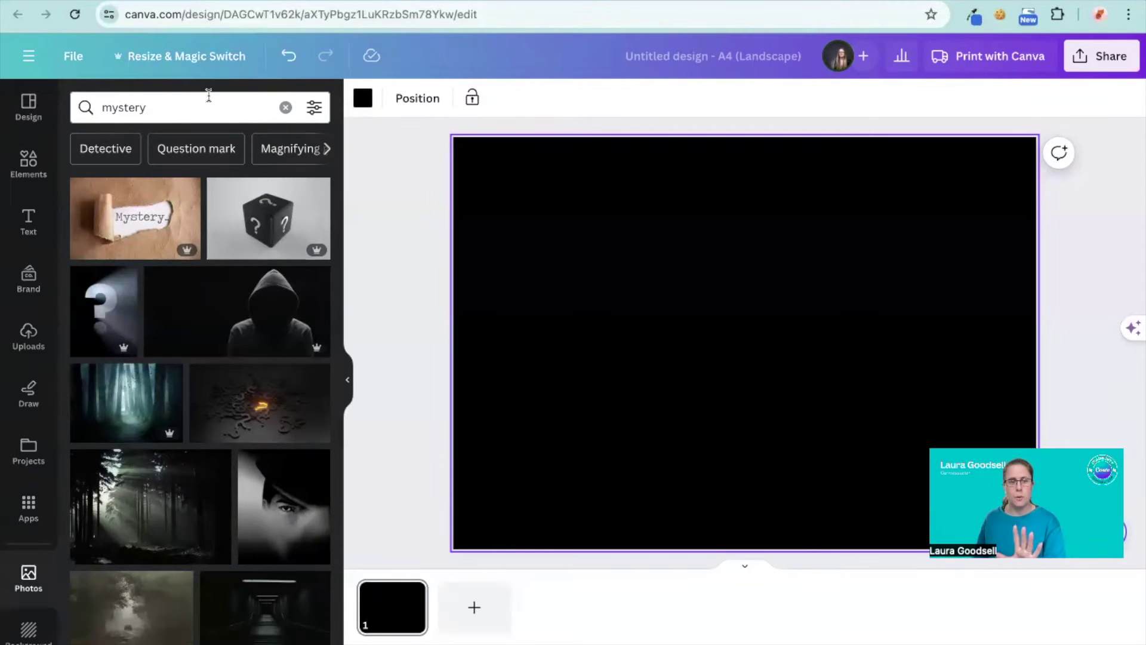
scroll(154, 494, "down", 5)
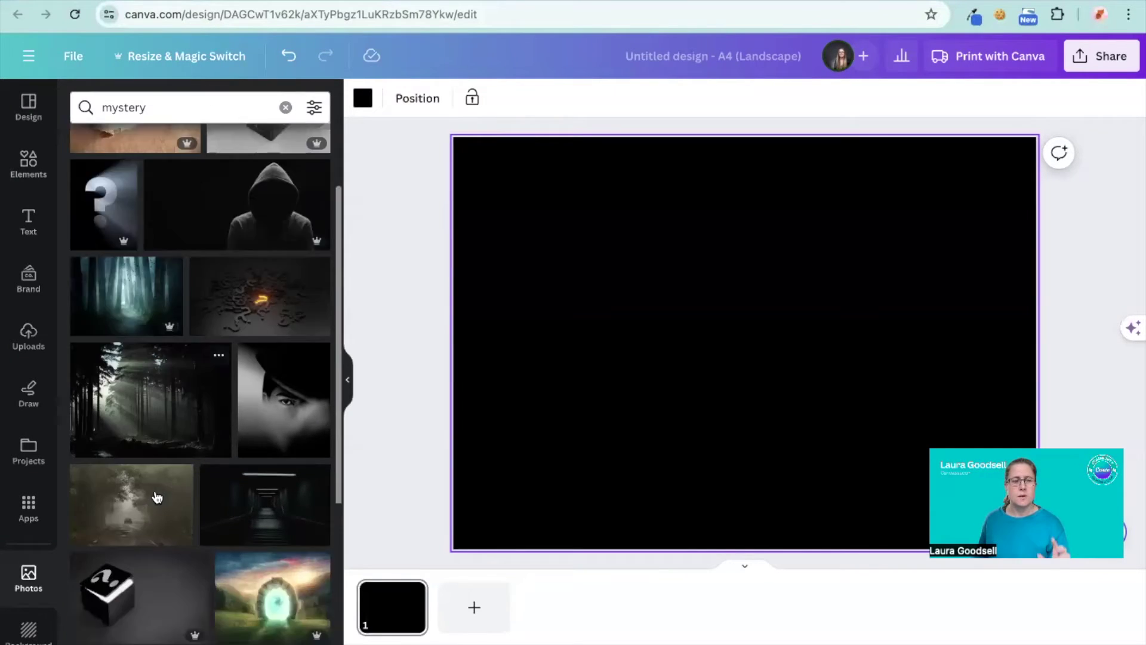
scroll(157, 497, "up", 5)
Step: Search photos for 'crime scene' and set the evidence-board photo as the page background
left_click(161, 106)
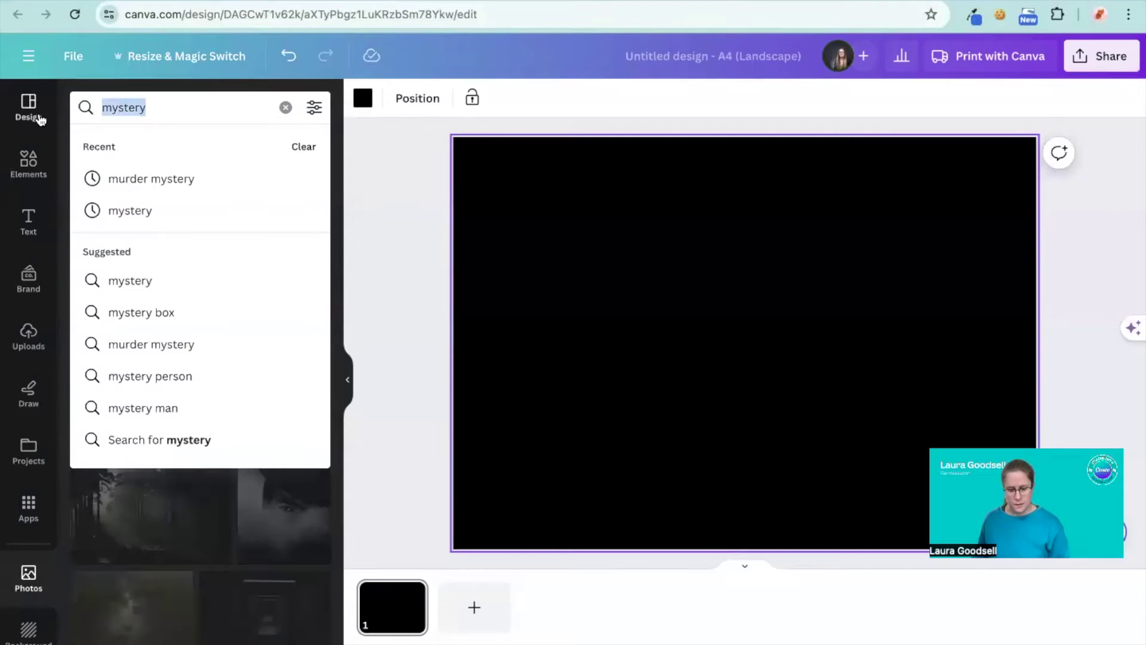
type("crime s")
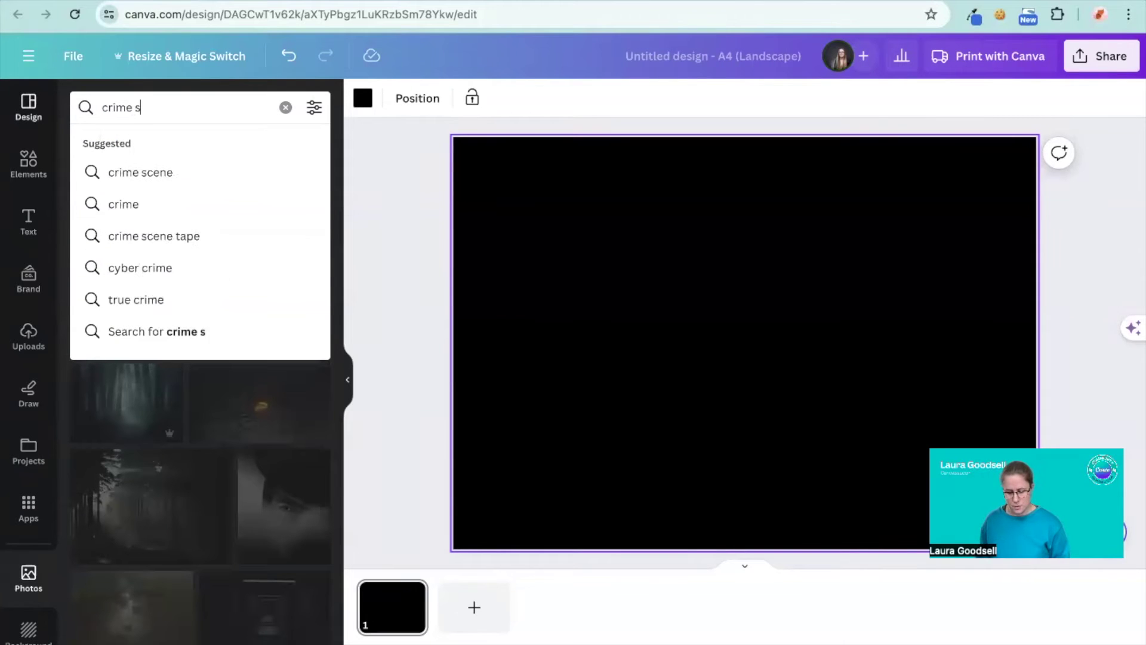
type("cene")
key("Return")
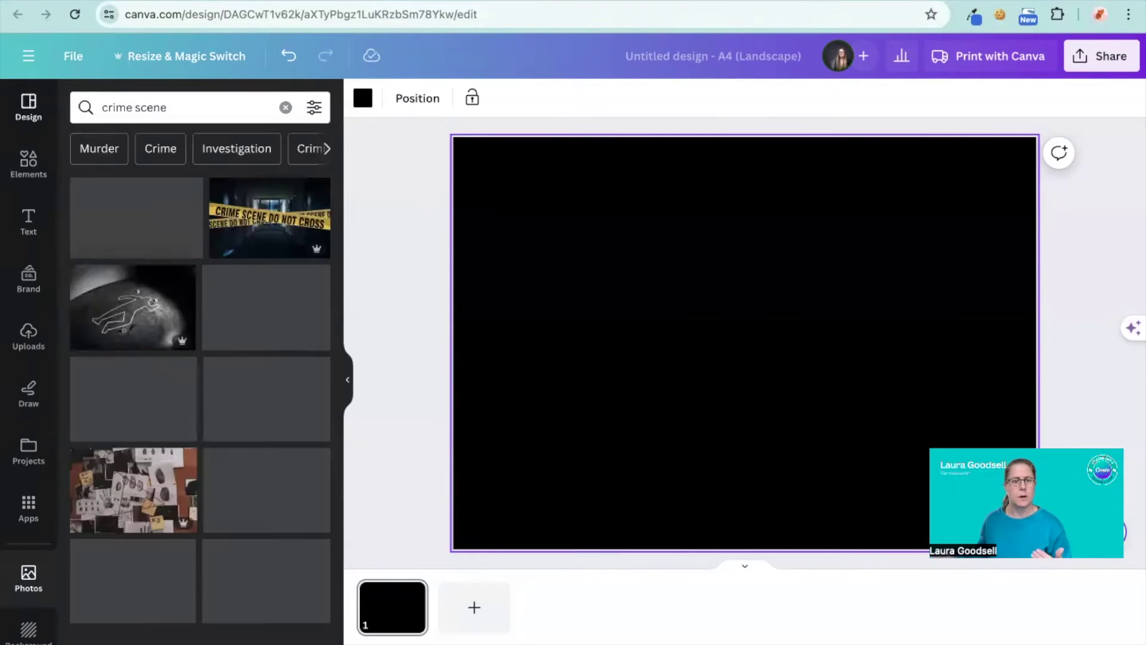
scroll(196, 409, "down", 10)
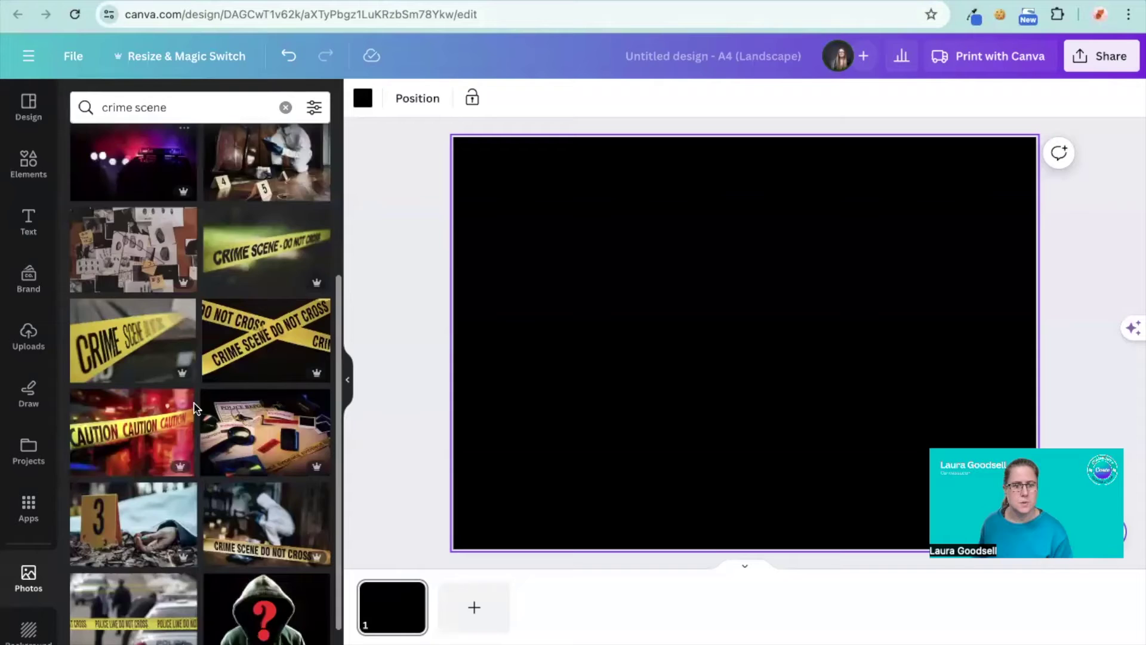
scroll(196, 409, "down", 1)
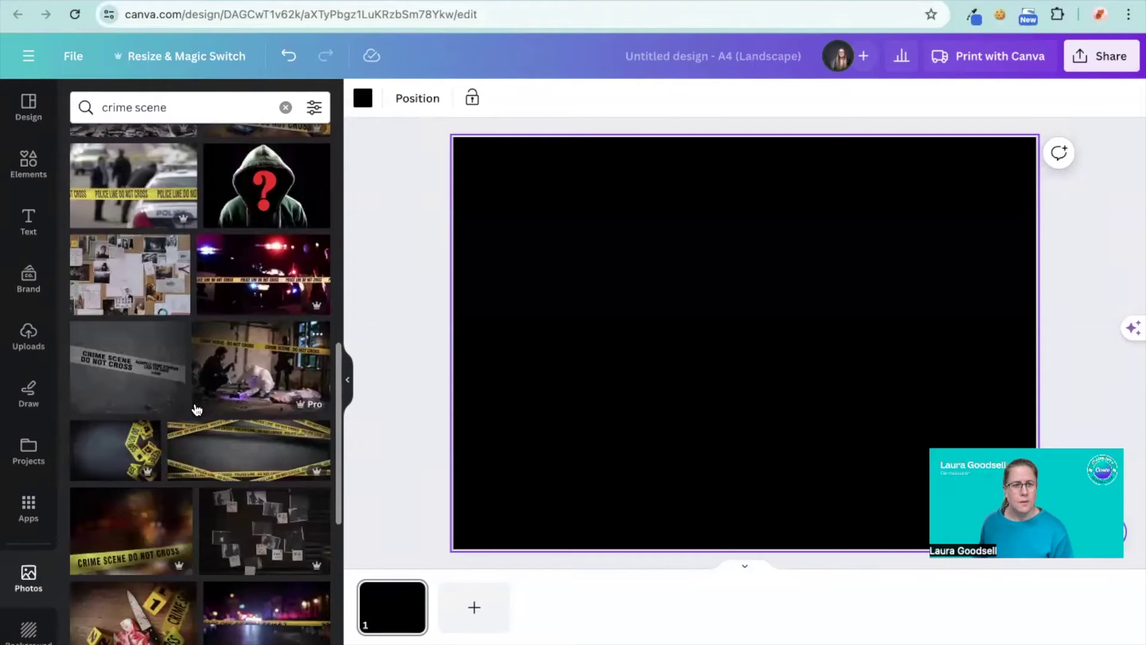
left_click(125, 280)
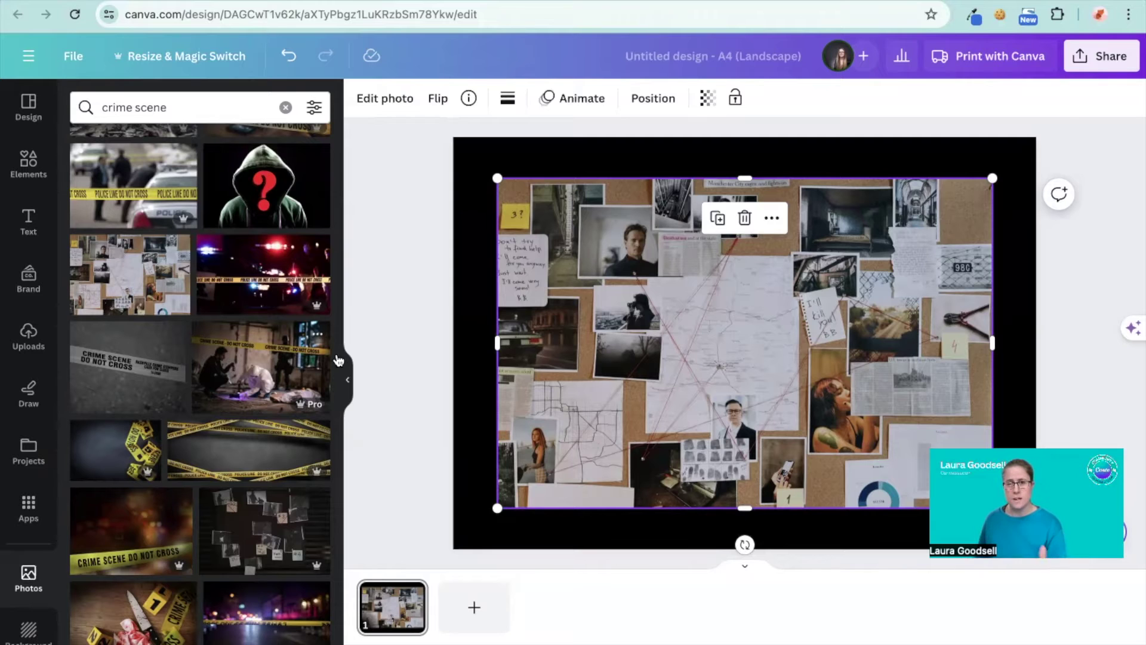
right_click(714, 313)
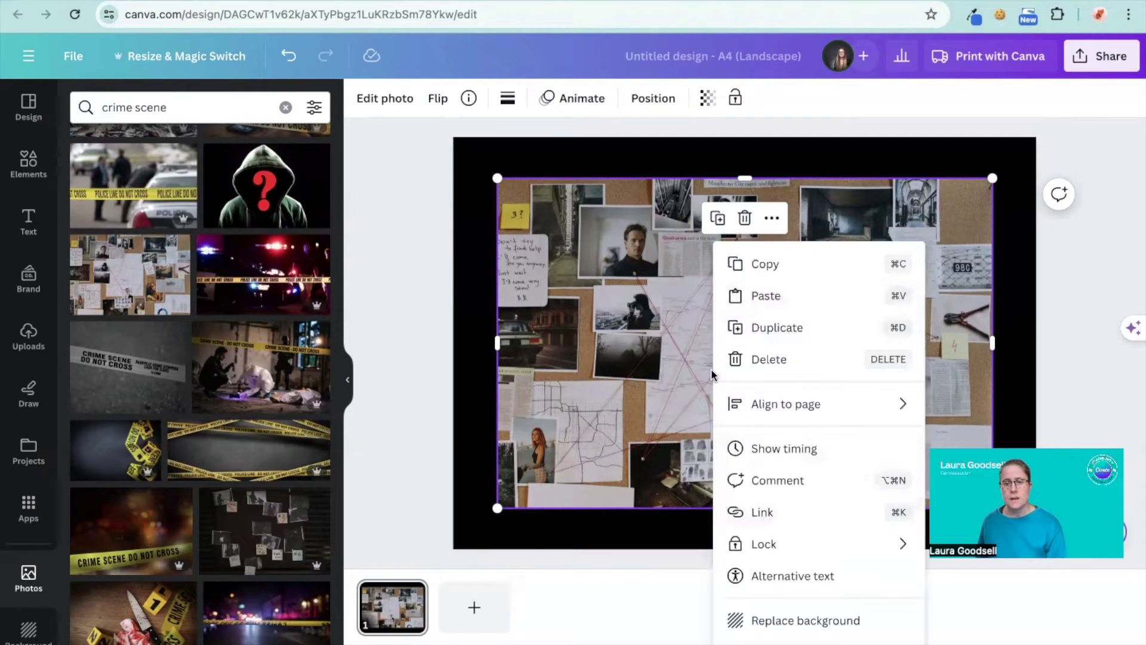
left_click(875, 621)
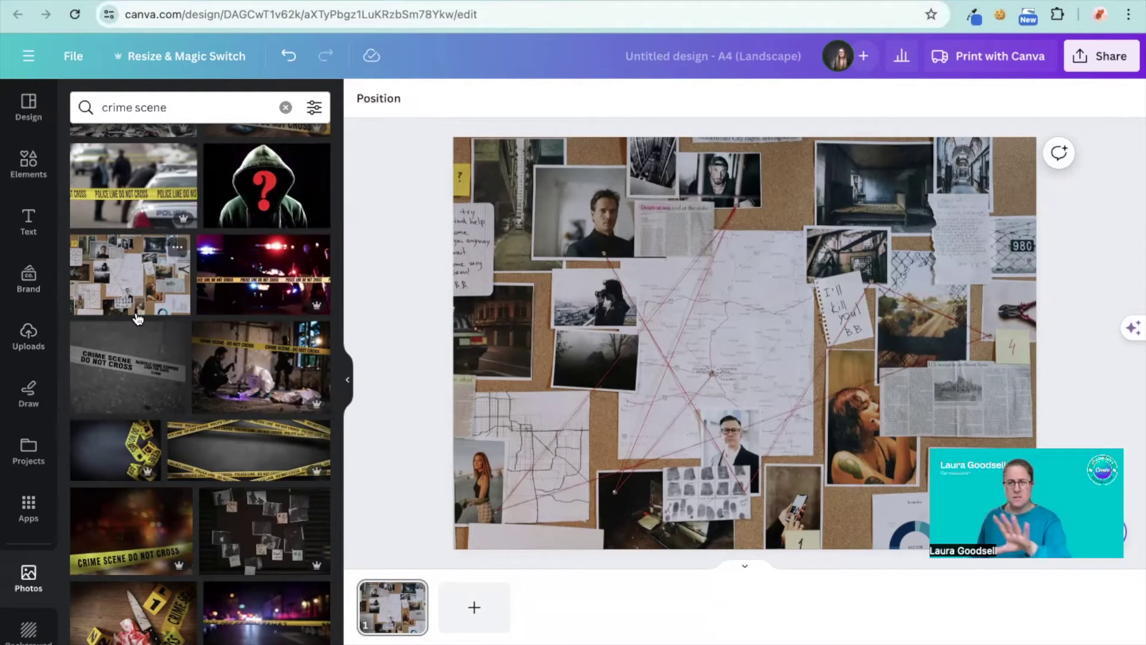
Step: Replace the crime scene photo search with a search for 'photo'
left_click(31, 162)
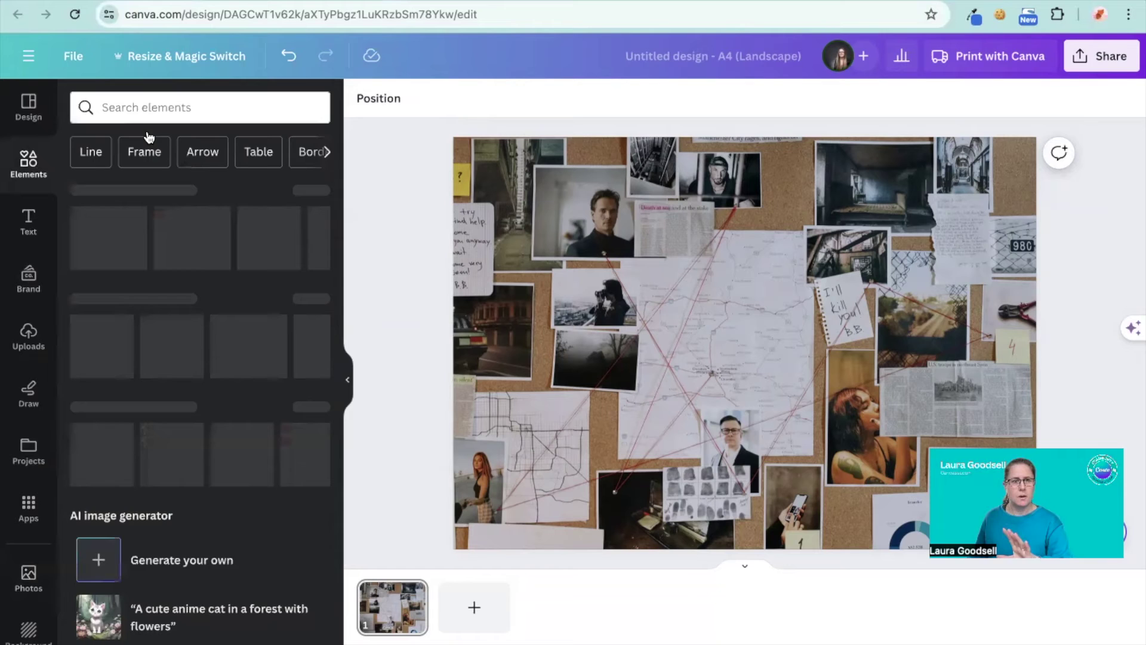
left_click(199, 111)
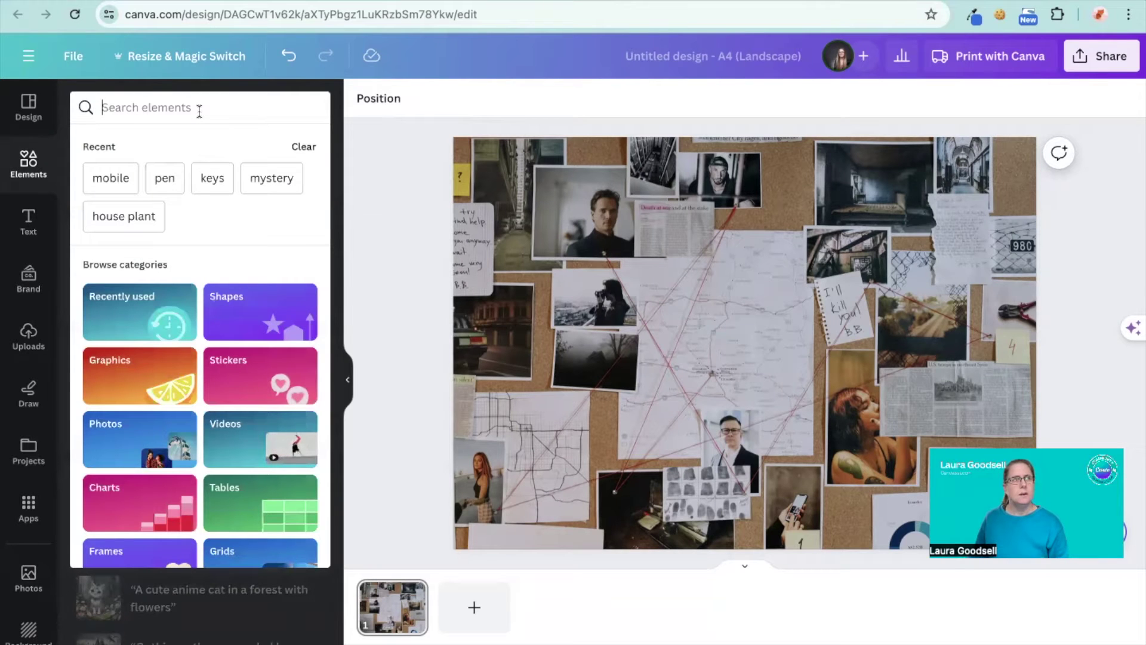
left_click(24, 577)
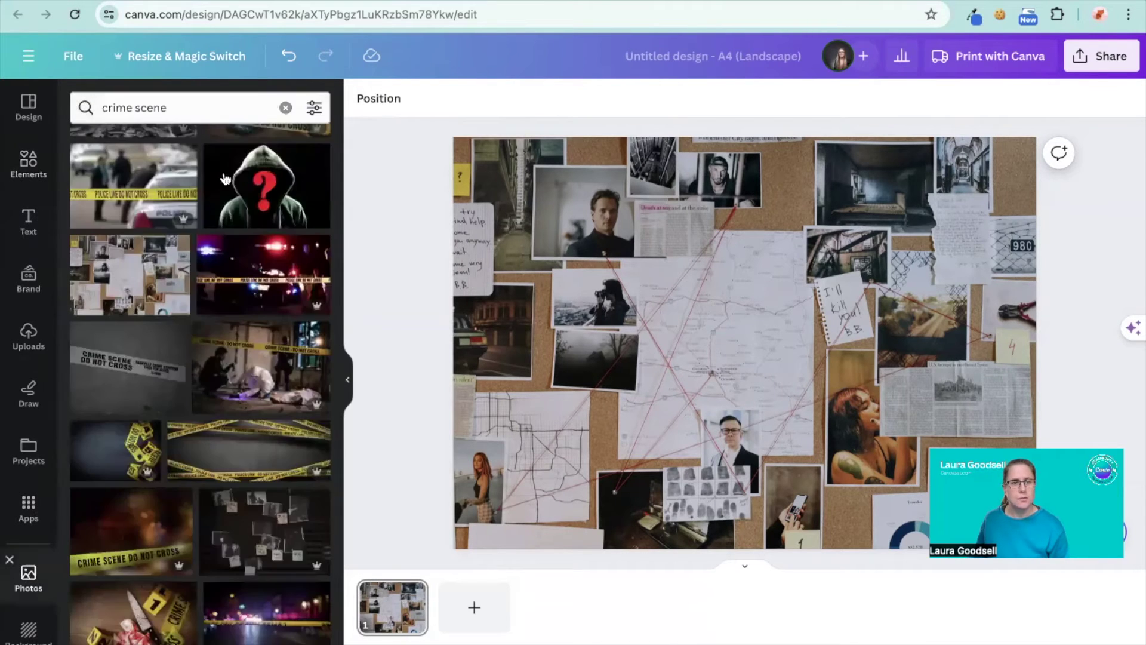
left_click(285, 108)
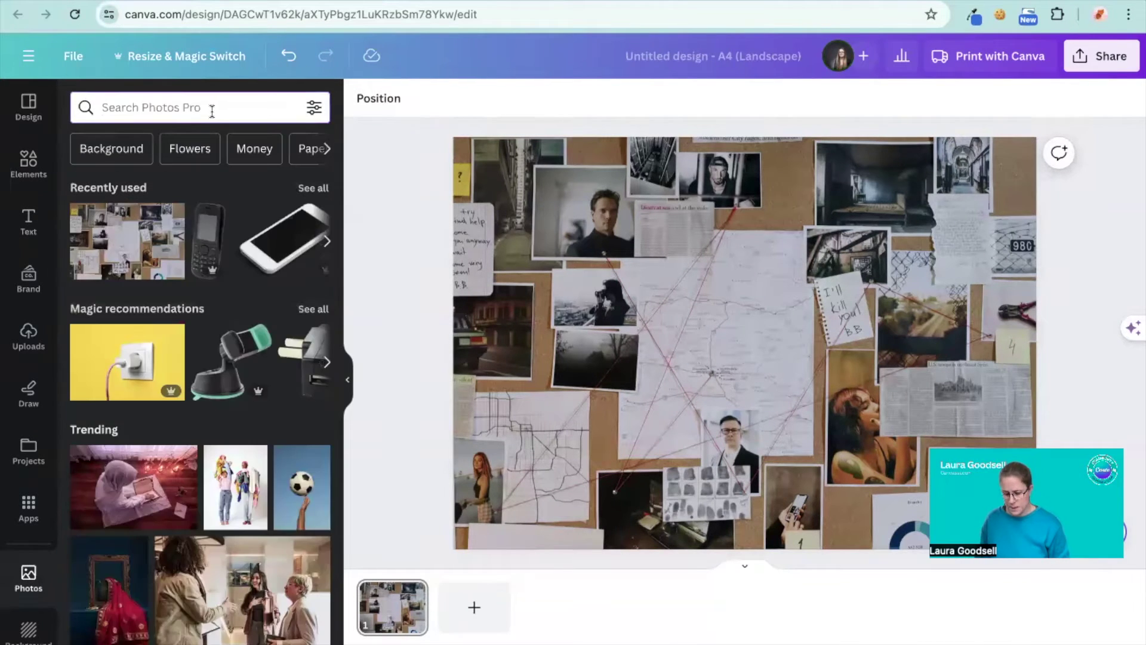
type("phot")
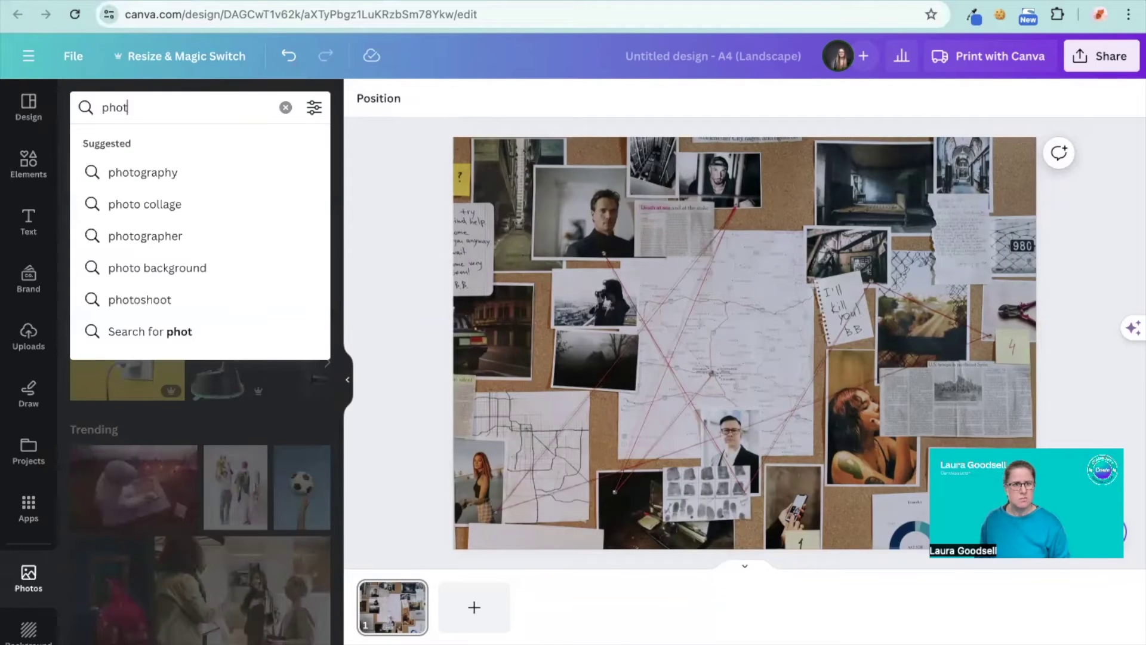
type("o")
key("Return")
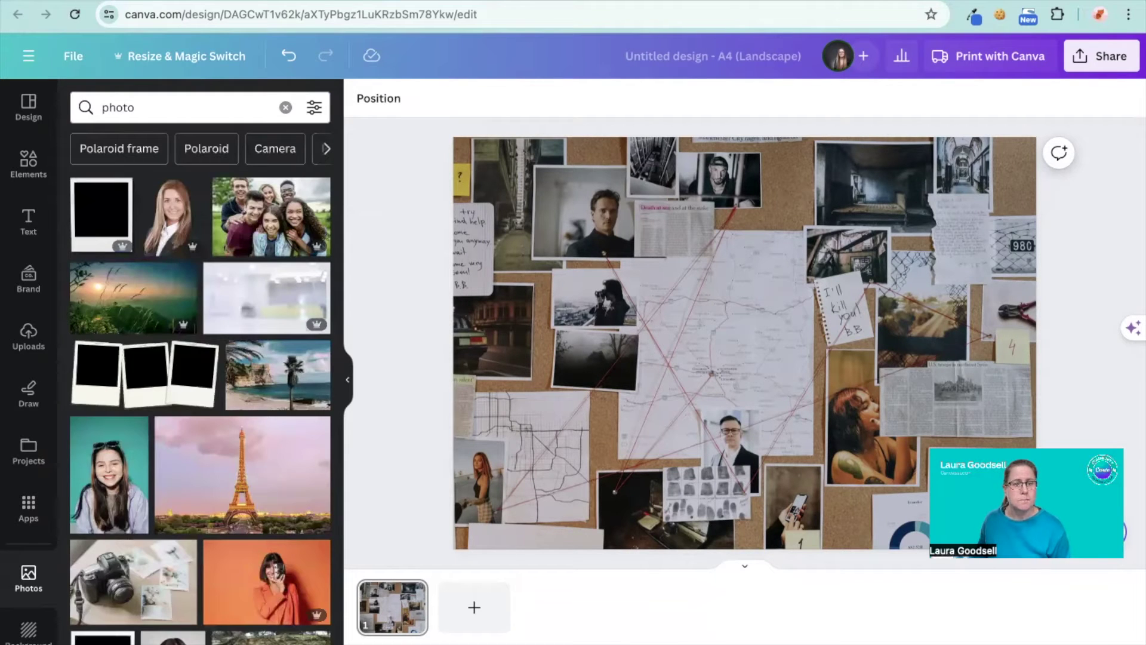
Step: Add the purple sunset Polaroid and shrink it beside the map in the lower left
scroll(158, 377, "down", 10)
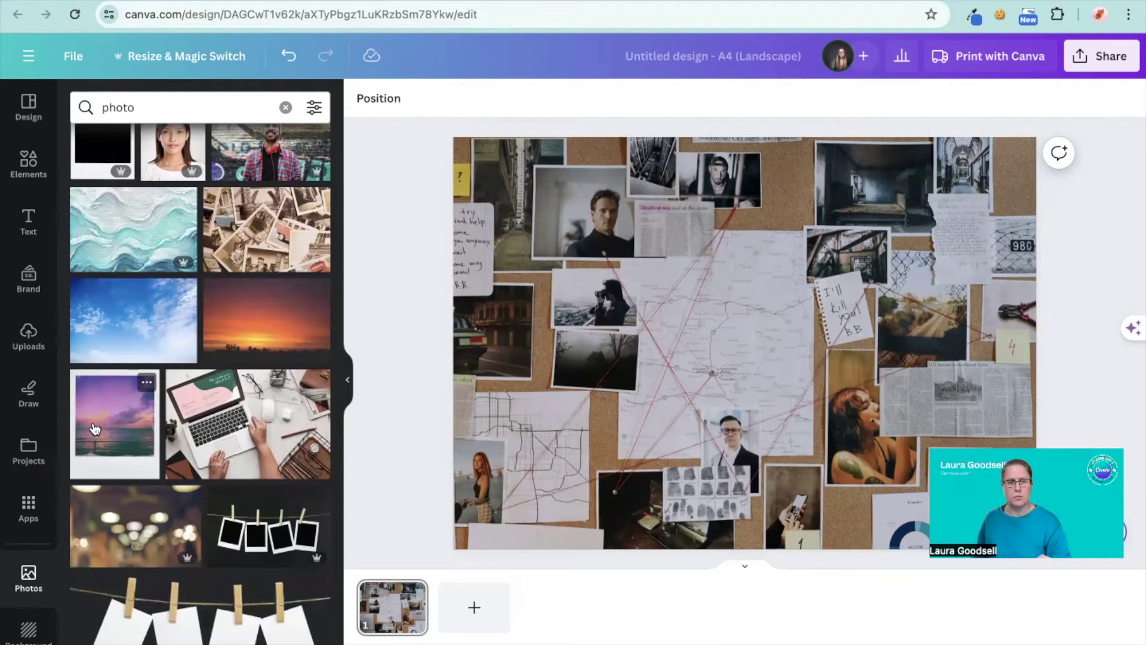
left_click(93, 428)
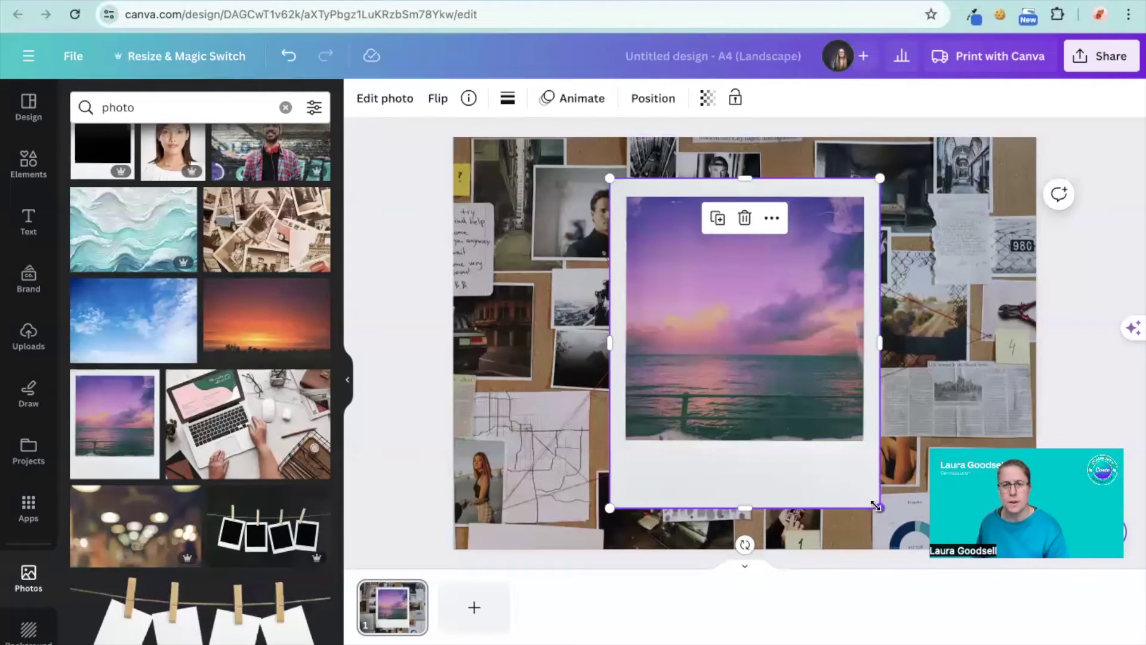
left_click_drag(875, 507, 751, 349)
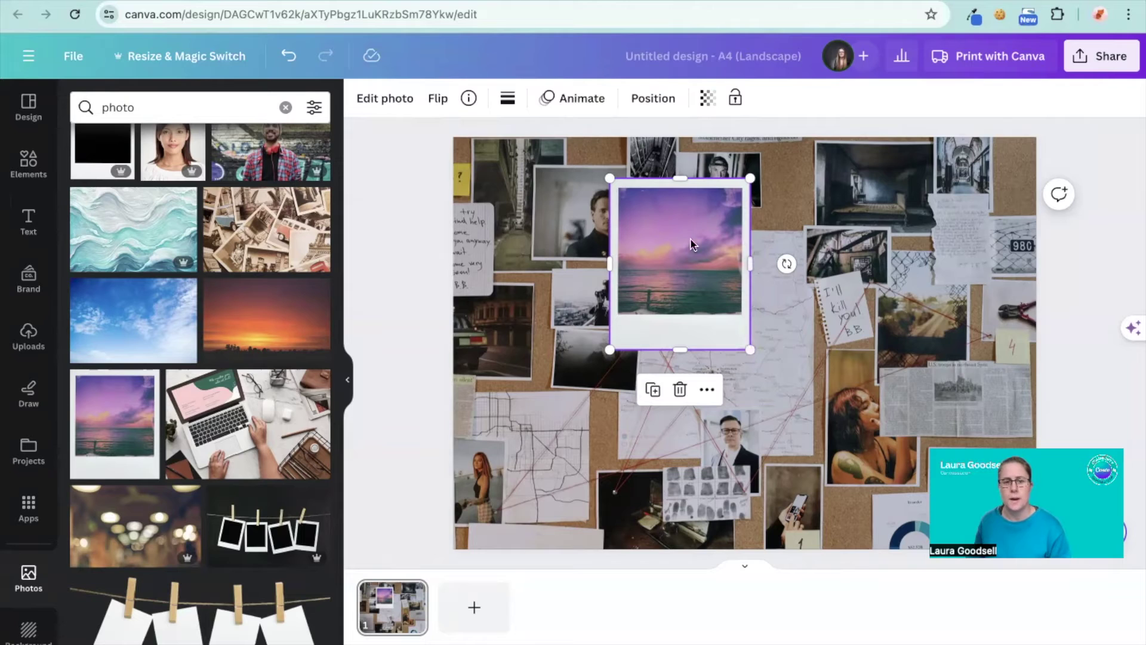
left_click_drag(609, 177, 606, 435)
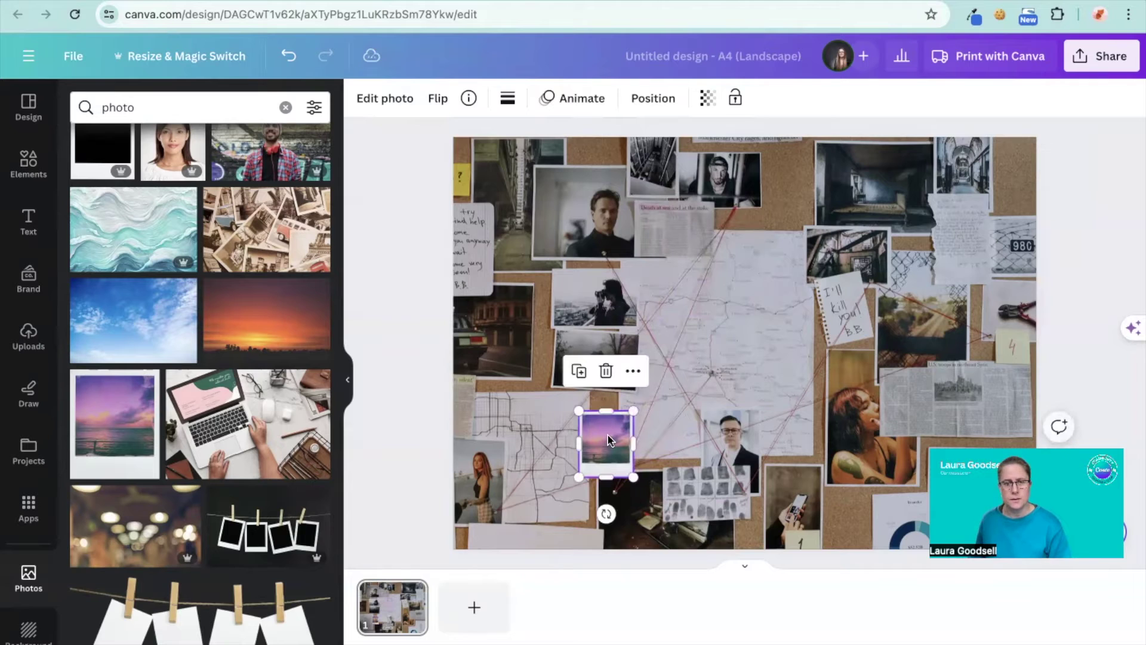
Step: Search Elements for 'magnifying glass', add the silver graphic and shrink it
left_click(27, 165)
left_click(225, 105)
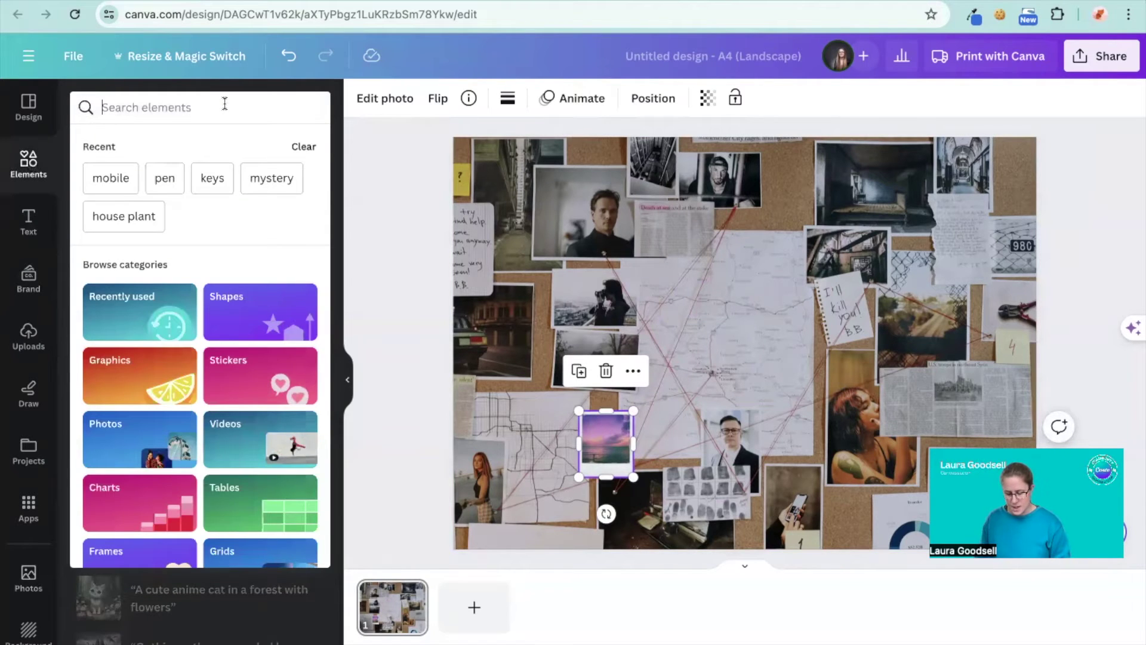
type("magnif")
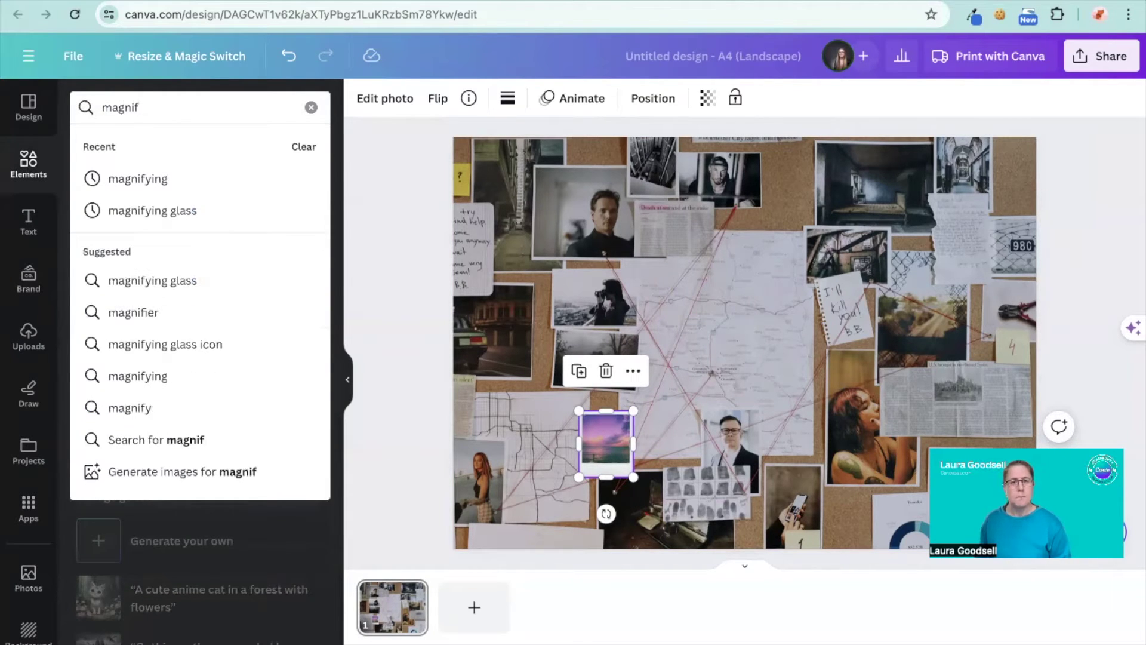
key("Down")
key("Down")
key("Return")
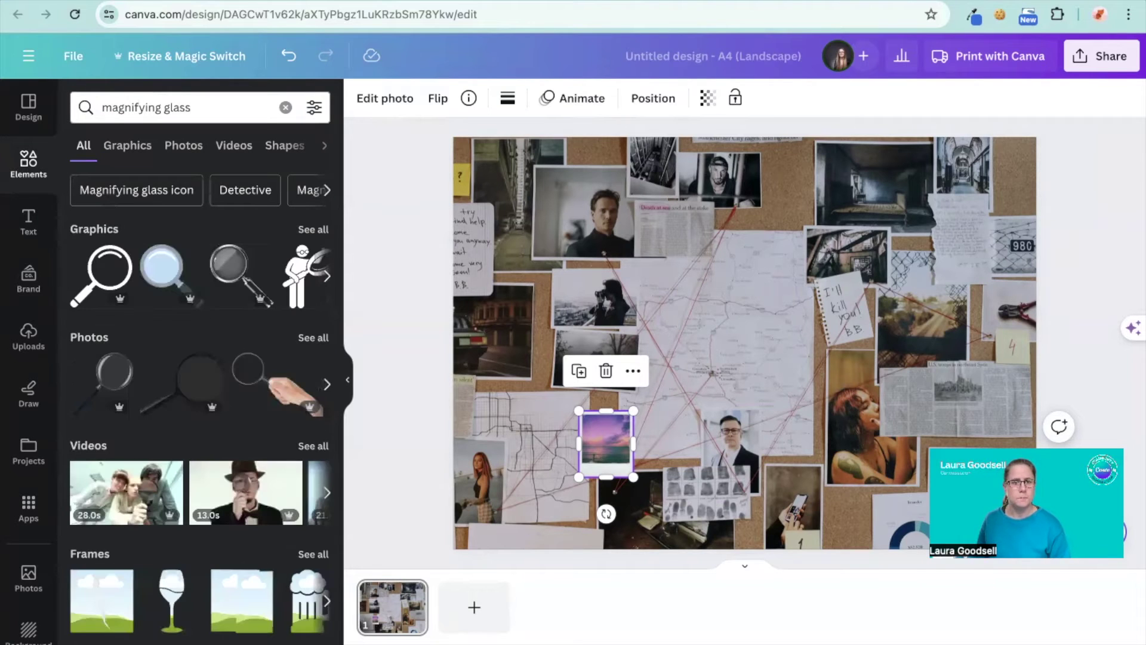
left_click(245, 270)
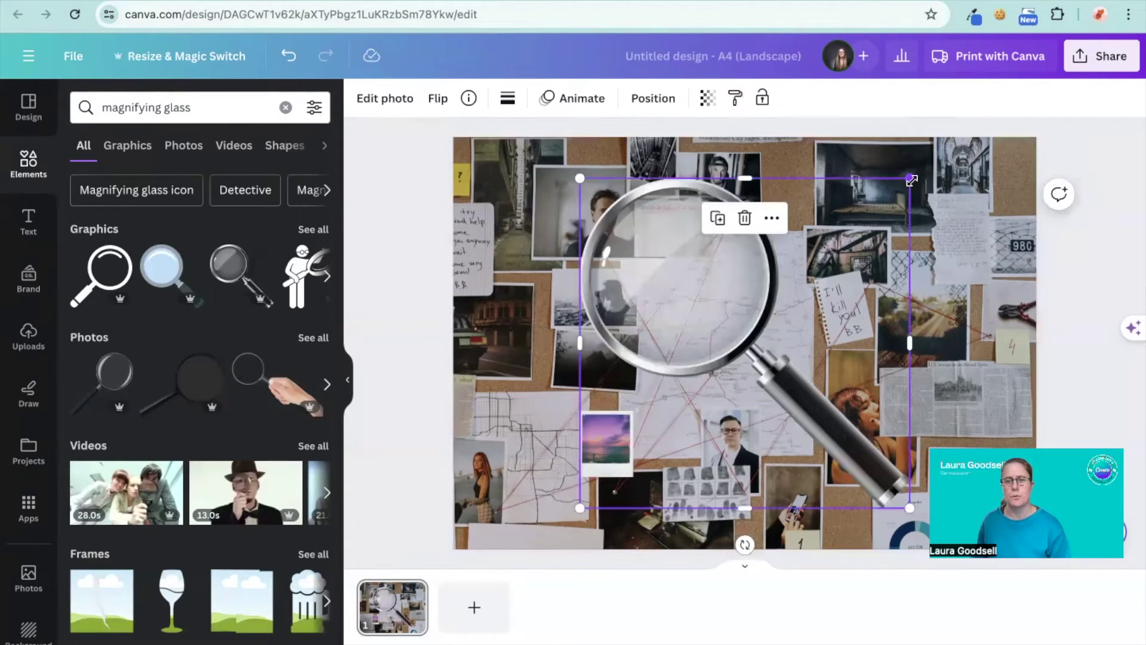
left_click_drag(909, 178, 672, 416)
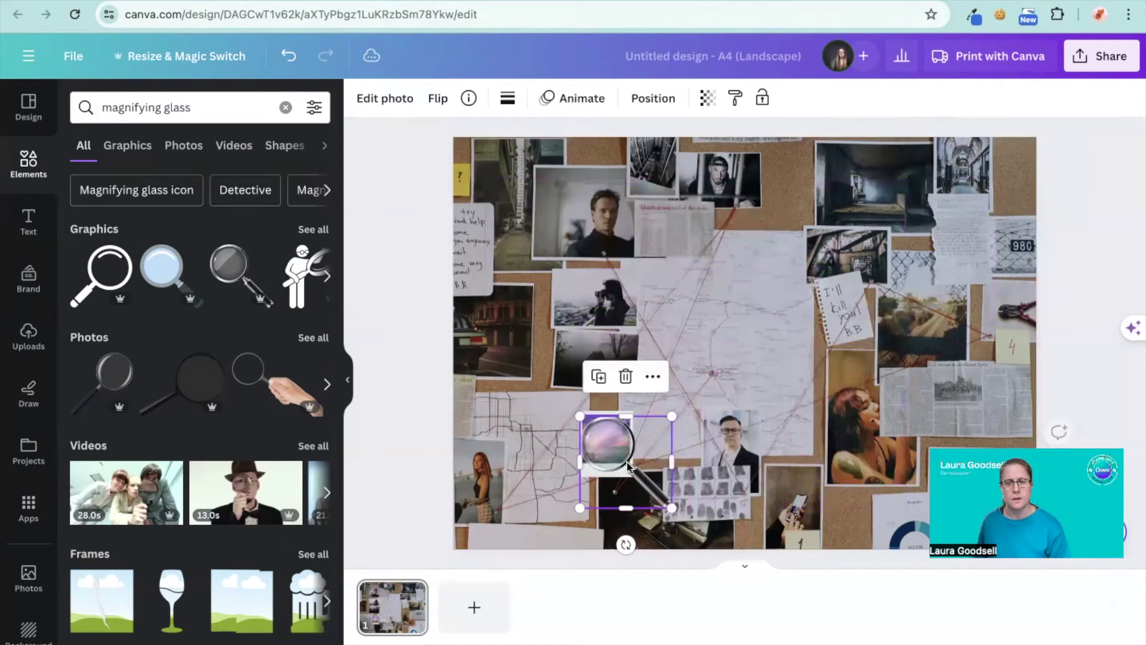
Step: Shrink the sunset photo slightly and position the glass lens directly over it
left_click_drag(588, 418, 671, 420)
left_click(597, 429)
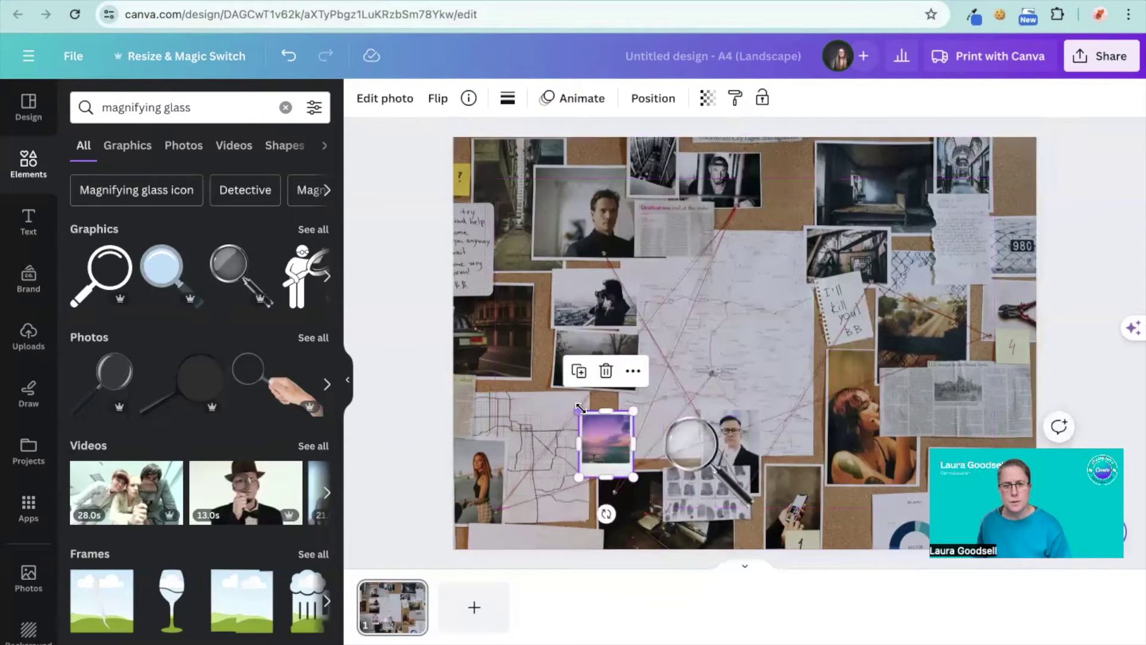
left_click_drag(579, 411, 597, 432)
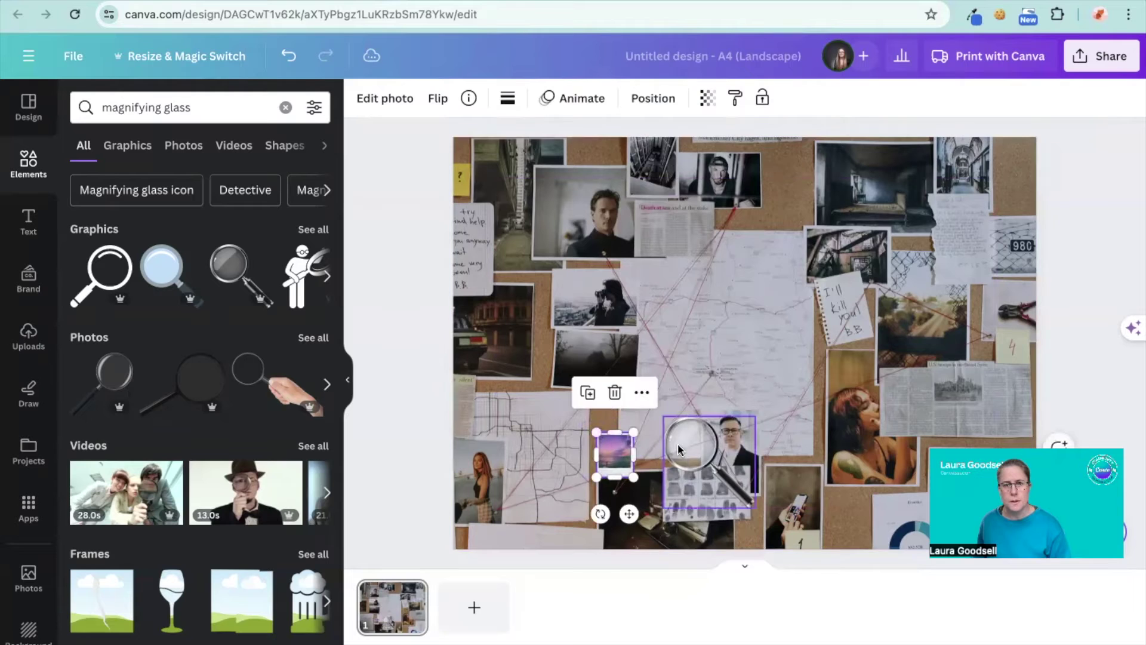
left_click_drag(679, 449, 737, 443)
left_click(609, 455, "shift")
left_click(603, 433)
left_click(592, 431)
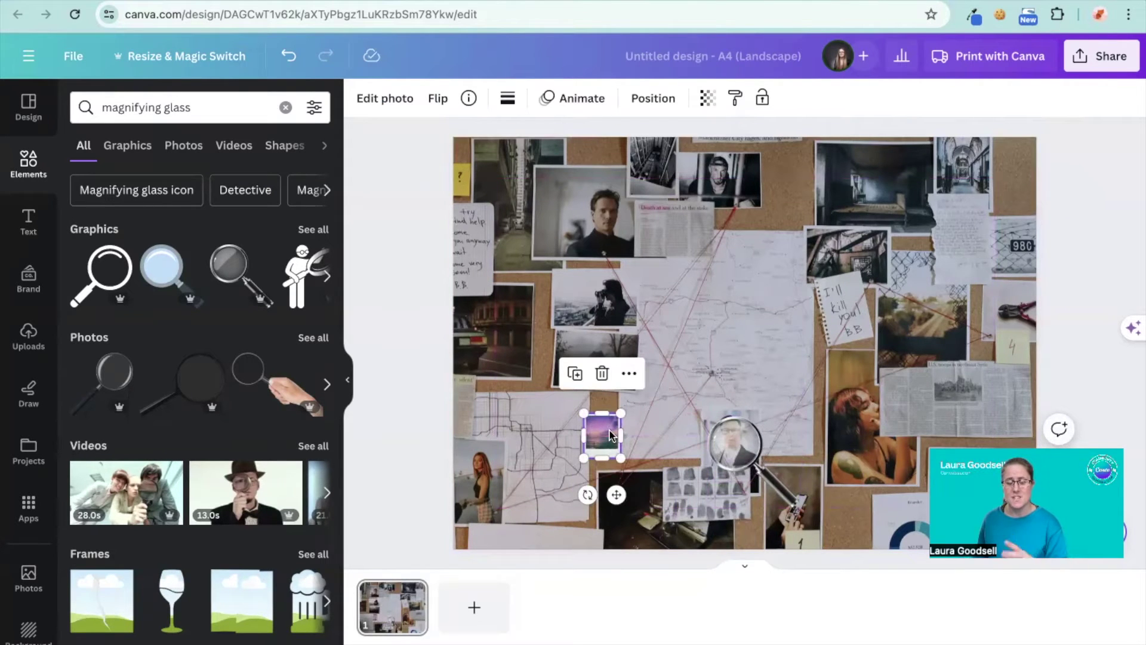
left_click_drag(738, 456, 605, 440)
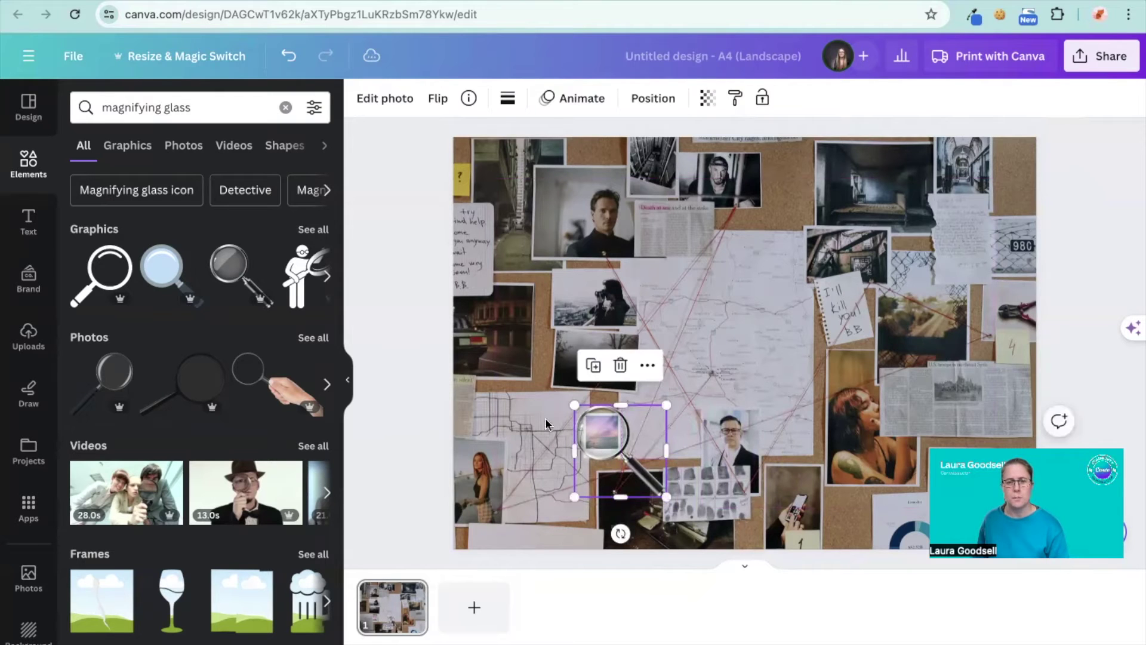
Step: Group the magnifying glass with the sunset photo and nudge the group slightly down-right
left_click(519, 392)
left_click_drag(525, 387, 661, 496)
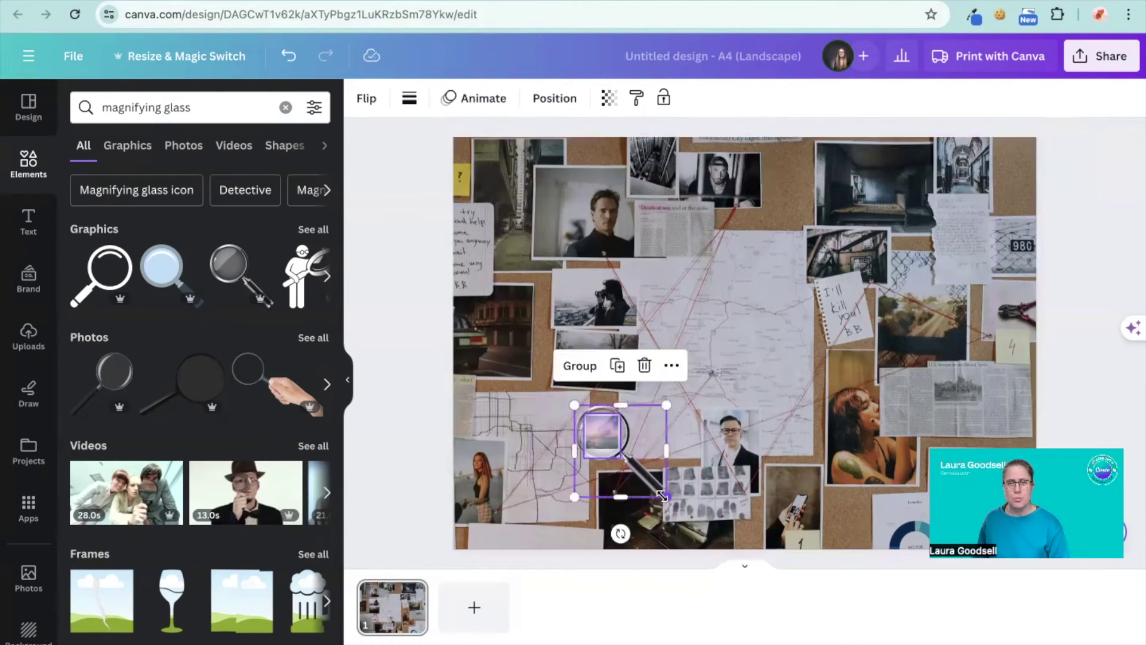
left_click(591, 375)
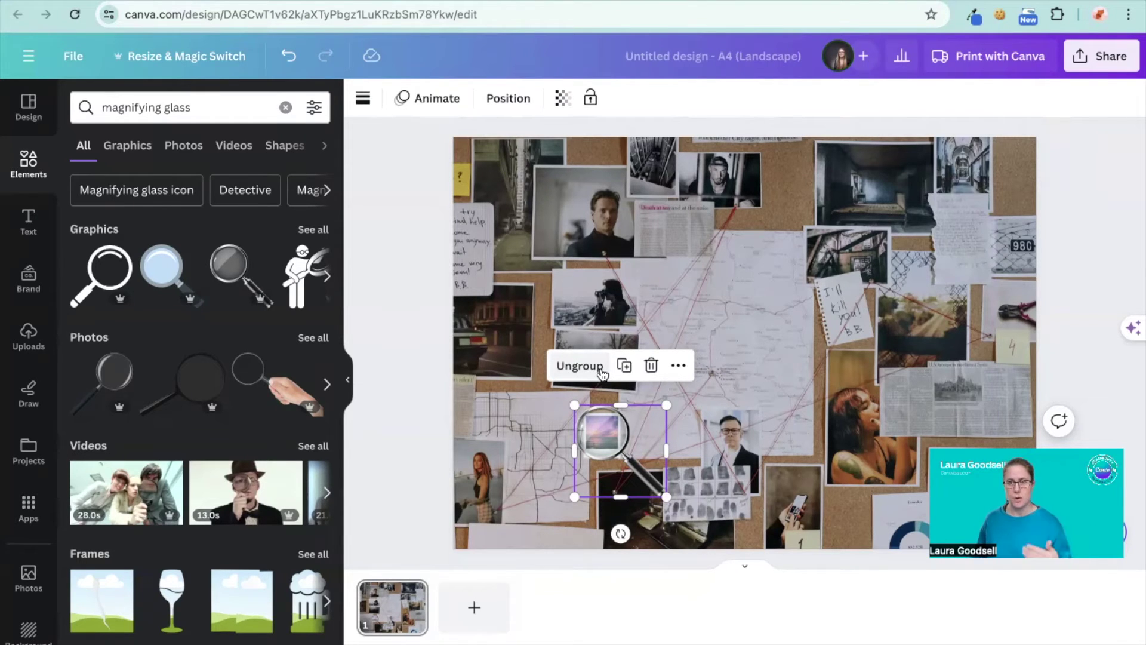
left_click(434, 392)
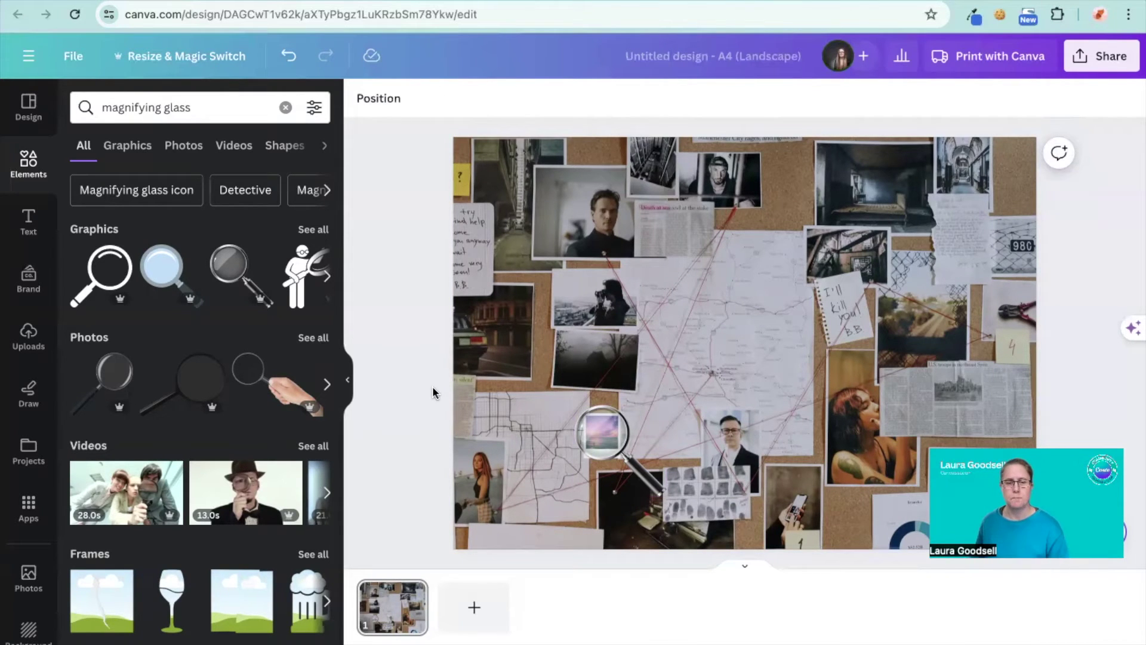
left_click_drag(613, 437, 619, 450)
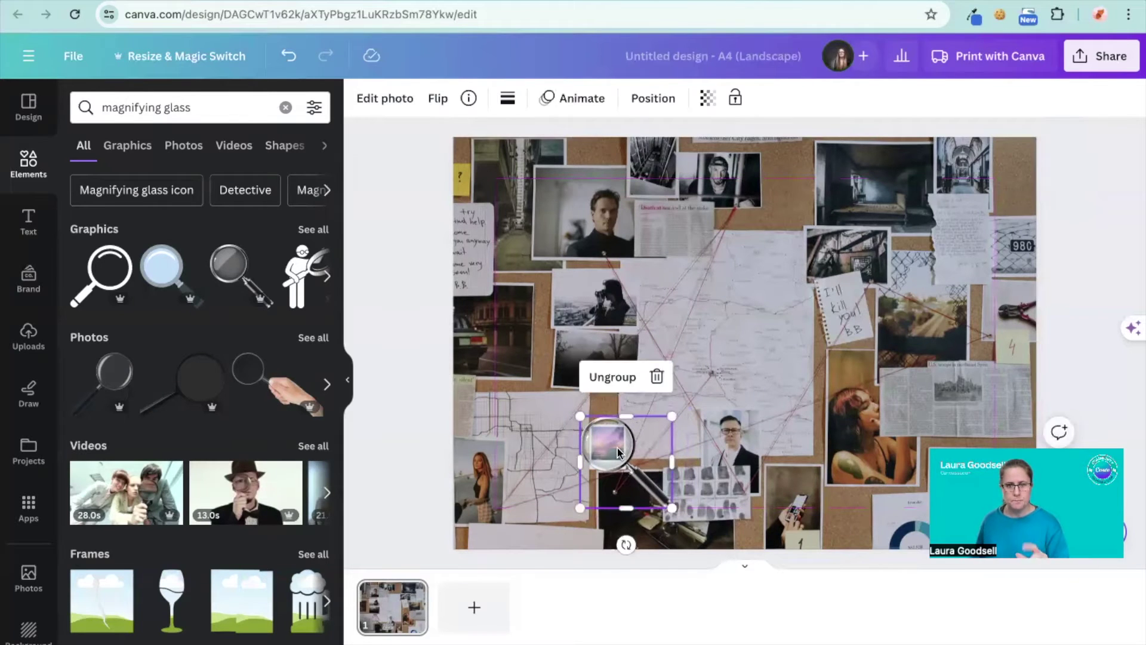
scroll(391, 466, "down", 1)
scroll(391, 465, "up", 1)
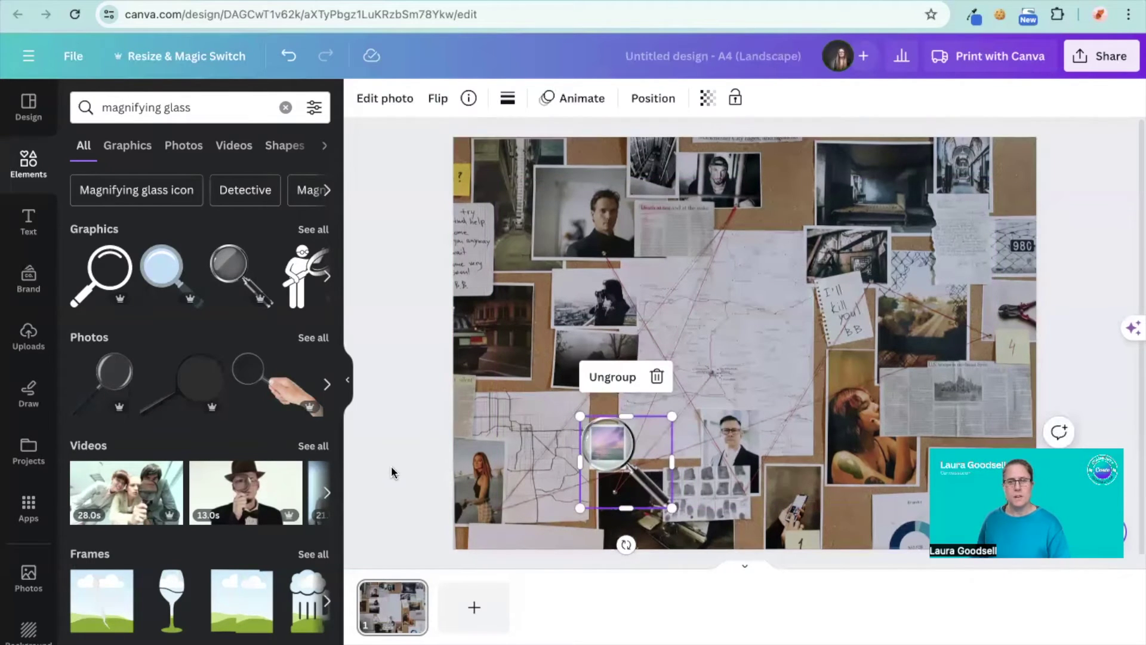
left_click(1105, 209)
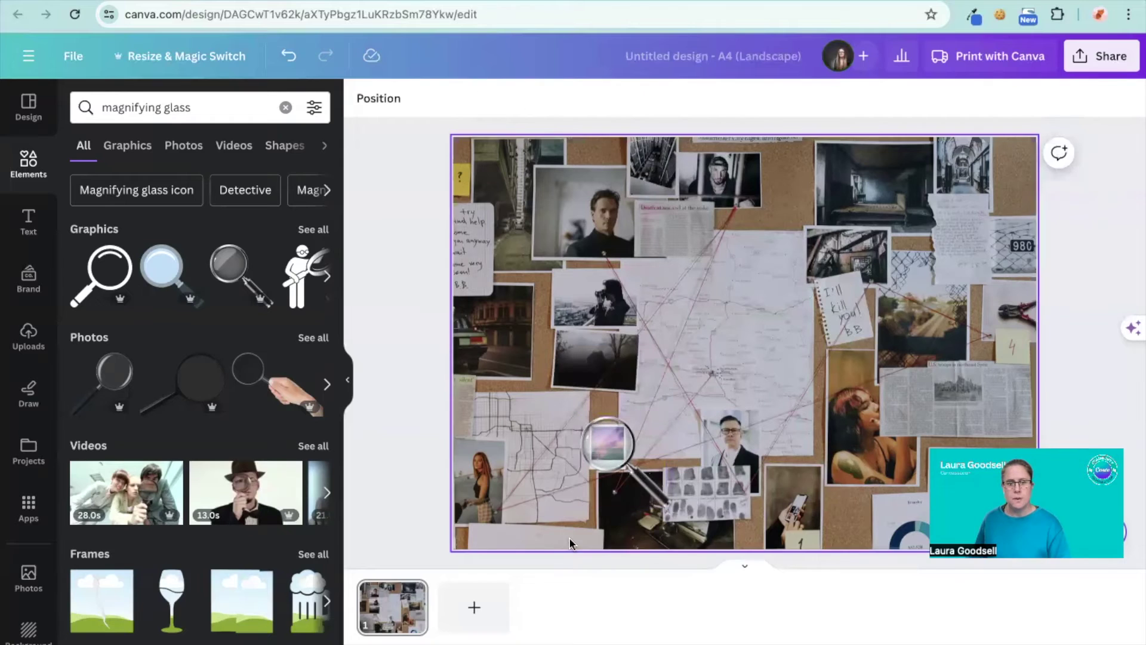
Step: Duplicate page 1 so page 2 copies the crime board and magnifier
left_click(411, 593)
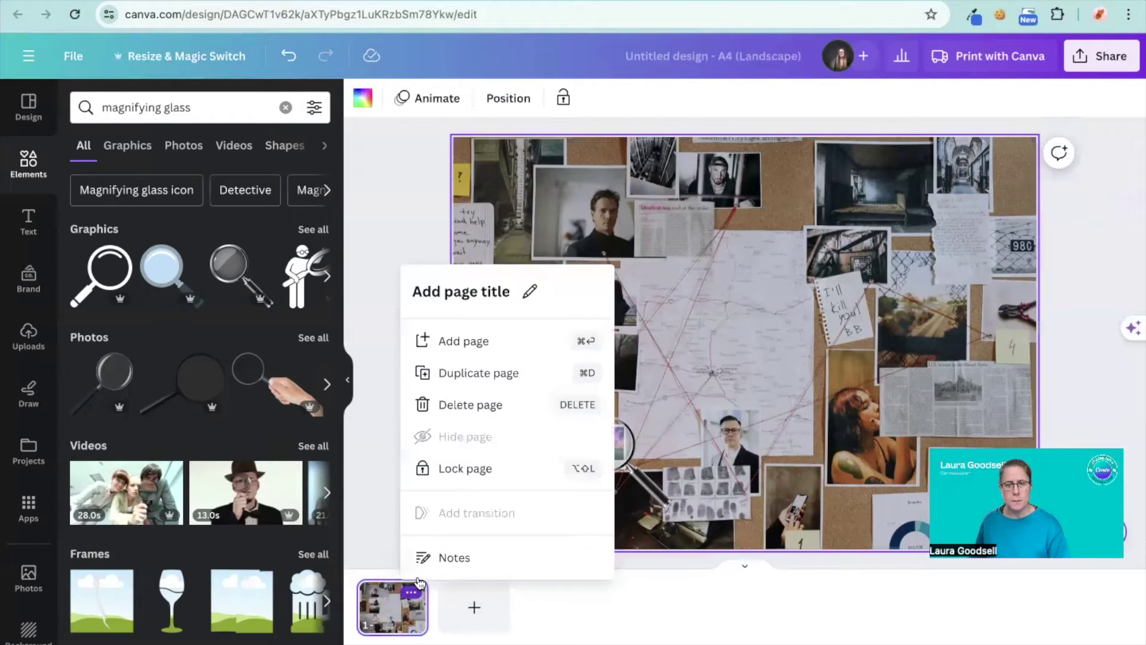
left_click(453, 373)
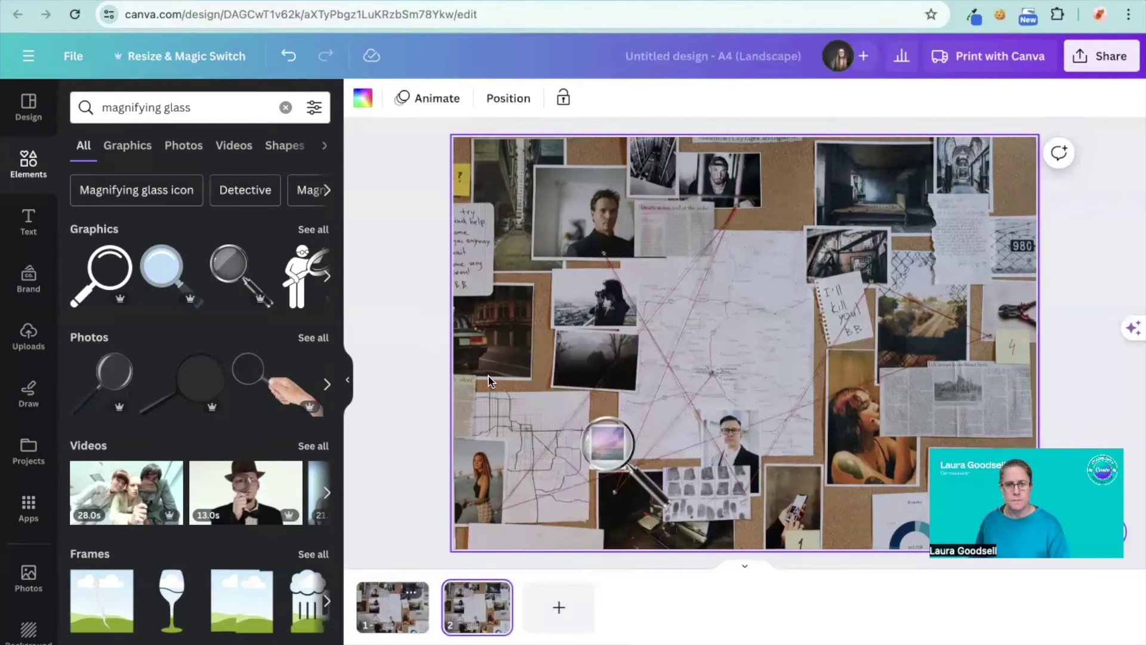
left_click(383, 515)
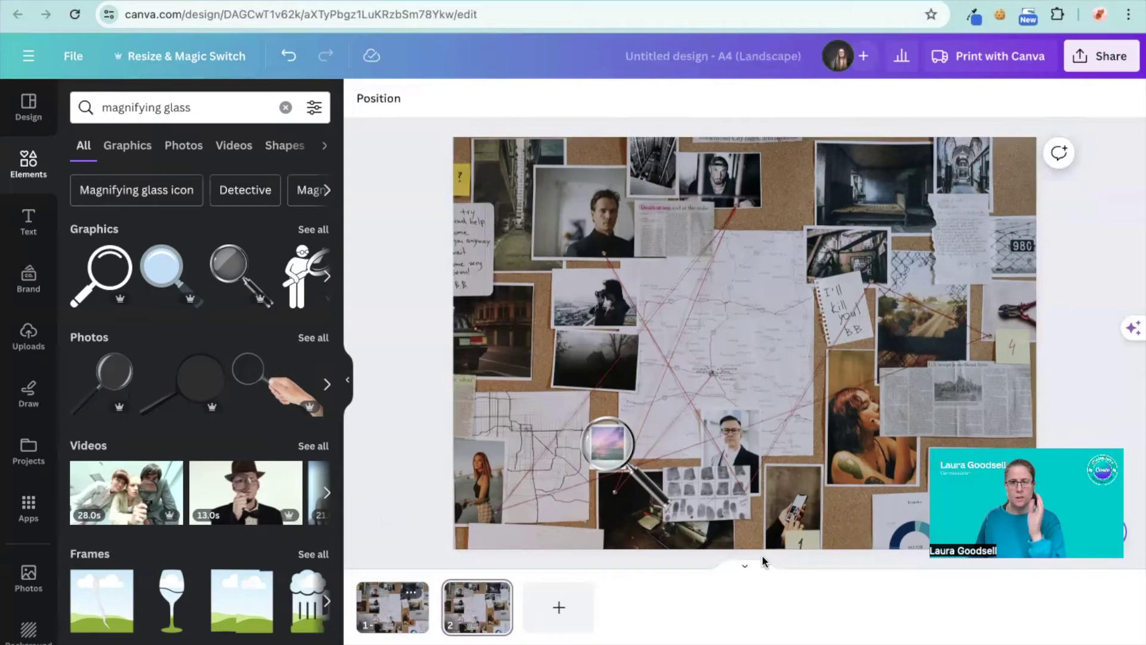
left_click(747, 564)
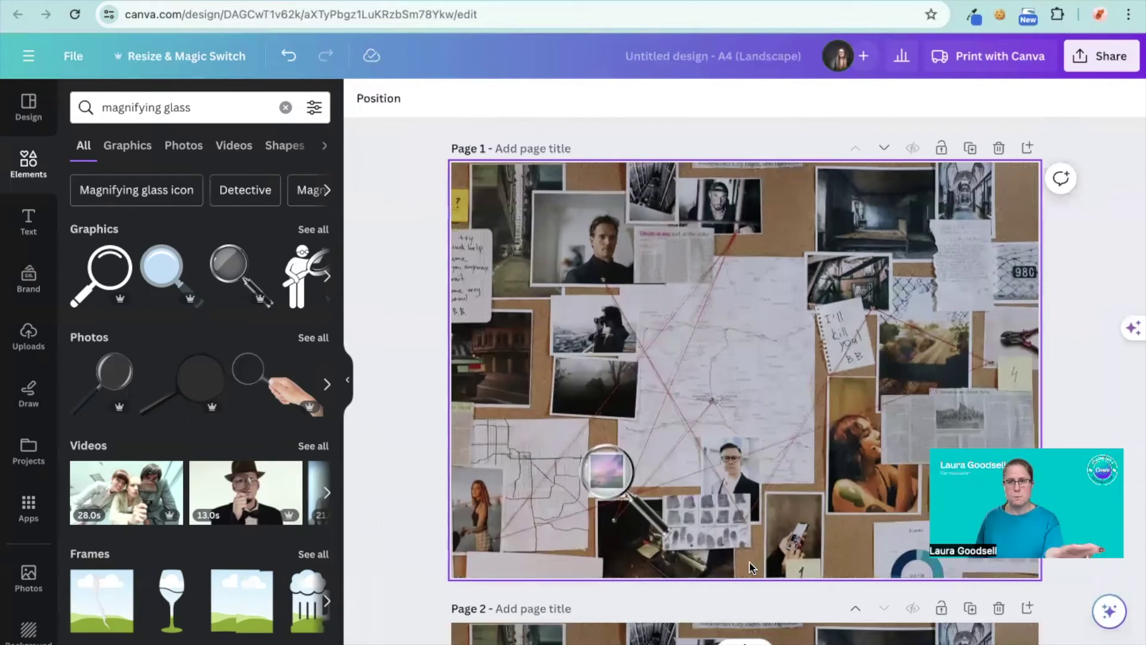
scroll(750, 561, "up", 5)
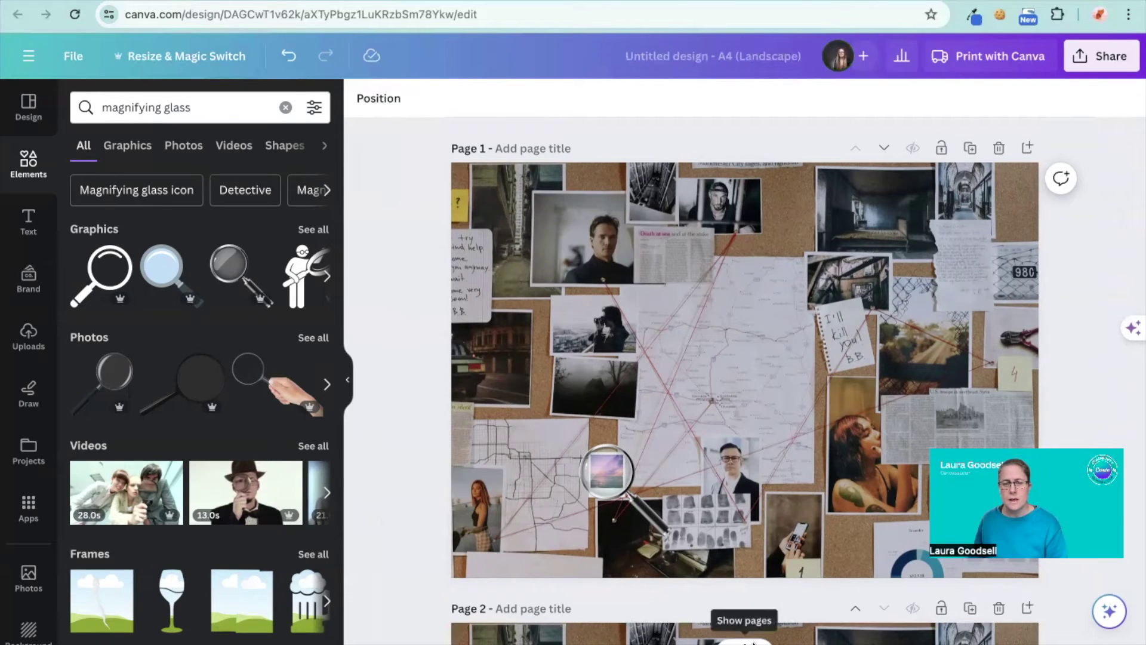
left_click(743, 642)
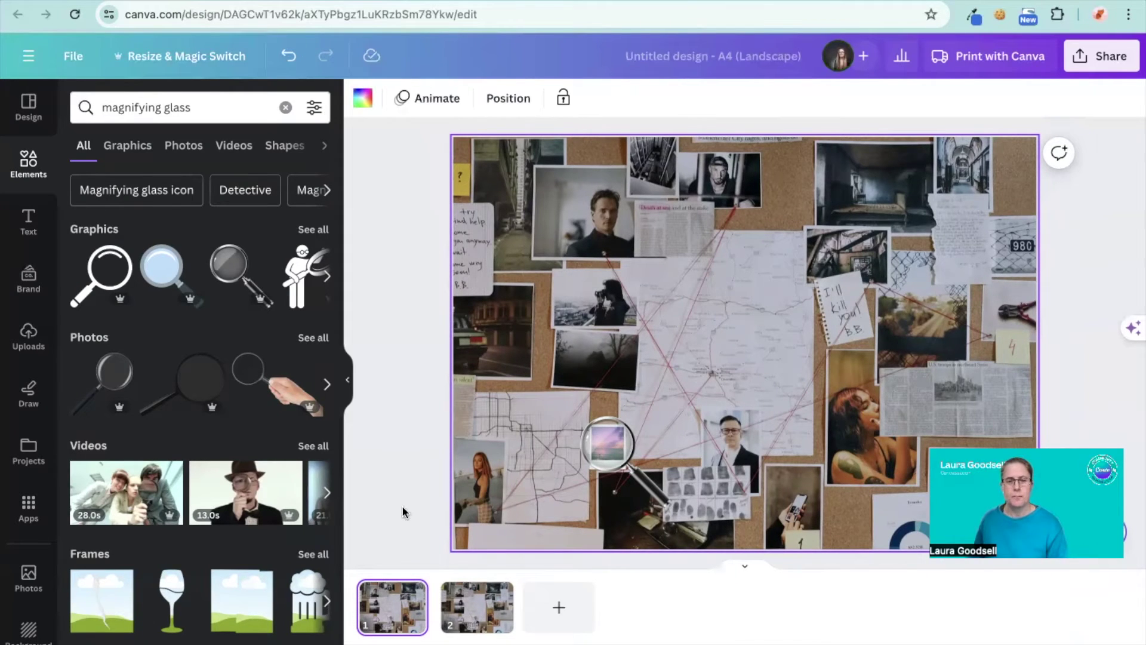
Step: Compare pages 1 and 2, then reselect page 1's thumbnail to reveal Add transition
left_click(516, 471)
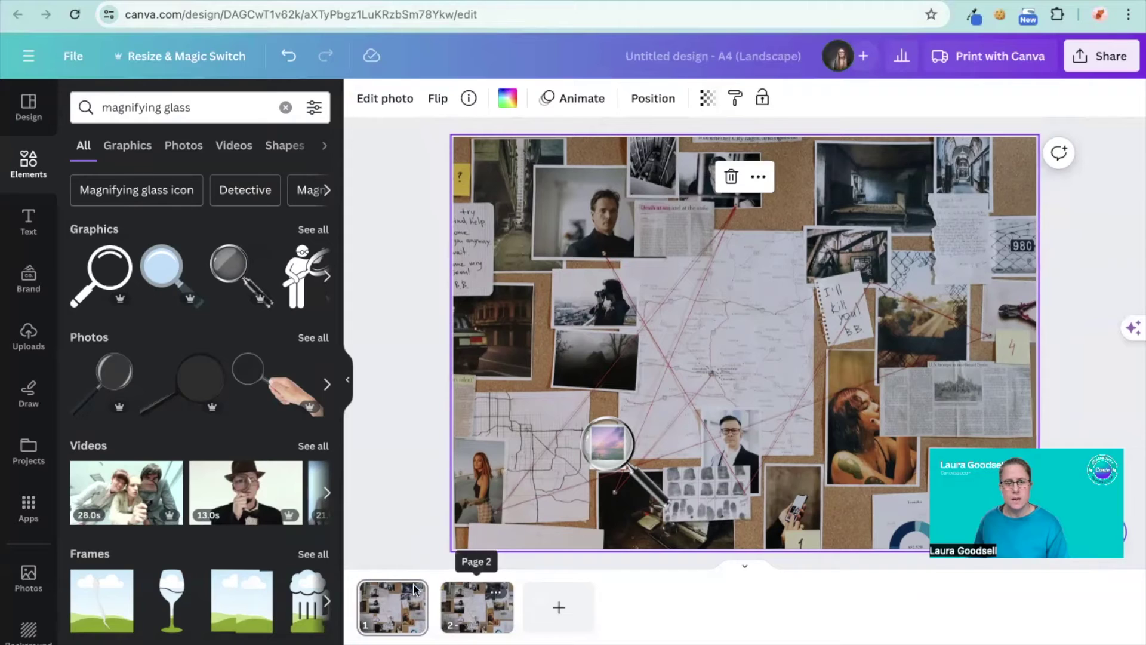
key("Escape")
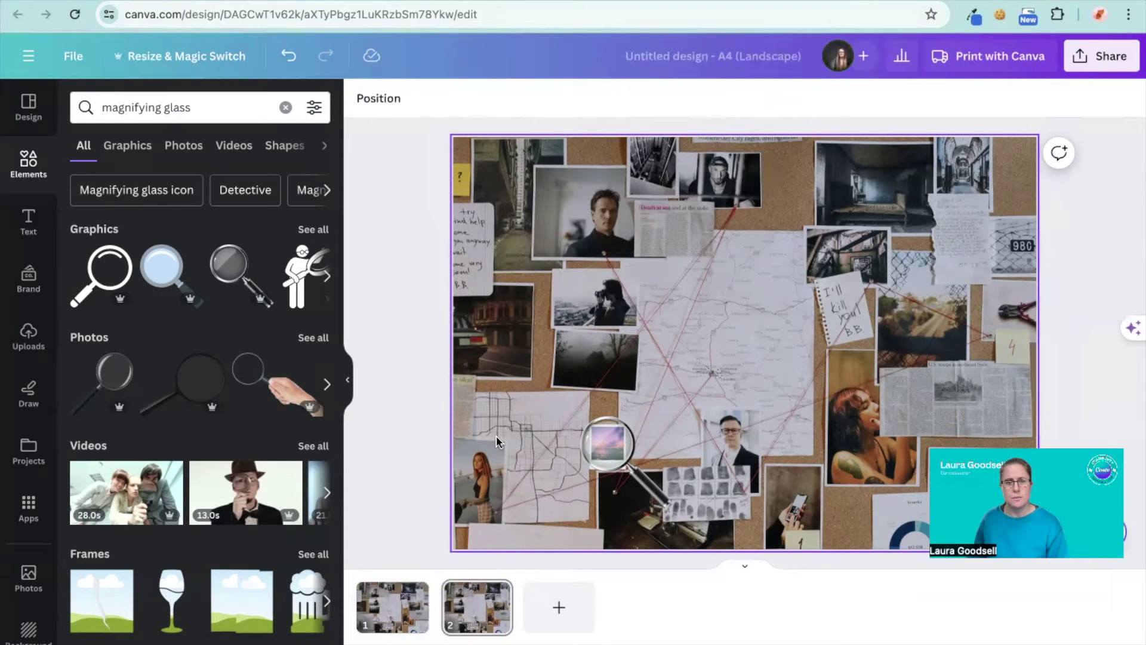
key("Page_Down")
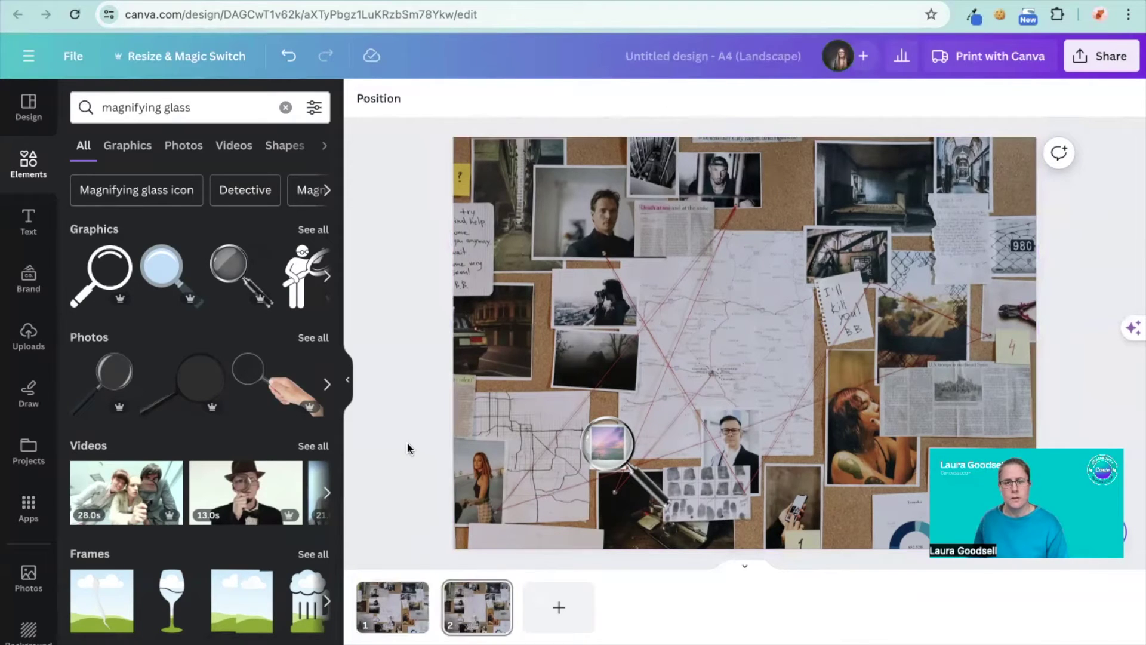
left_click(385, 621)
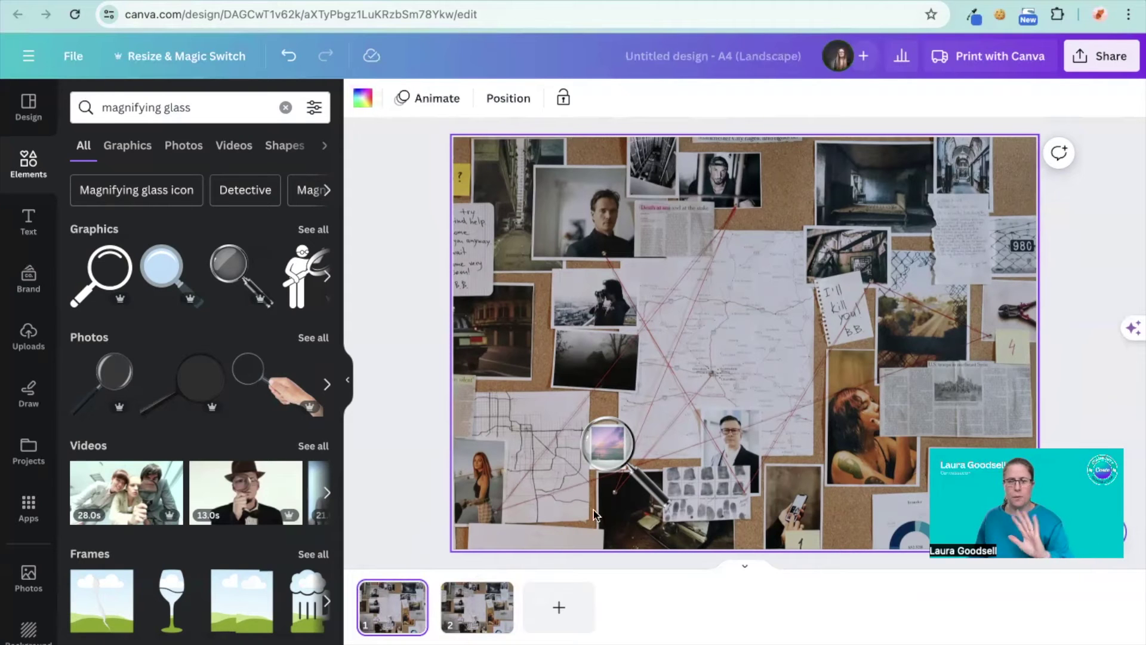
left_click(743, 565)
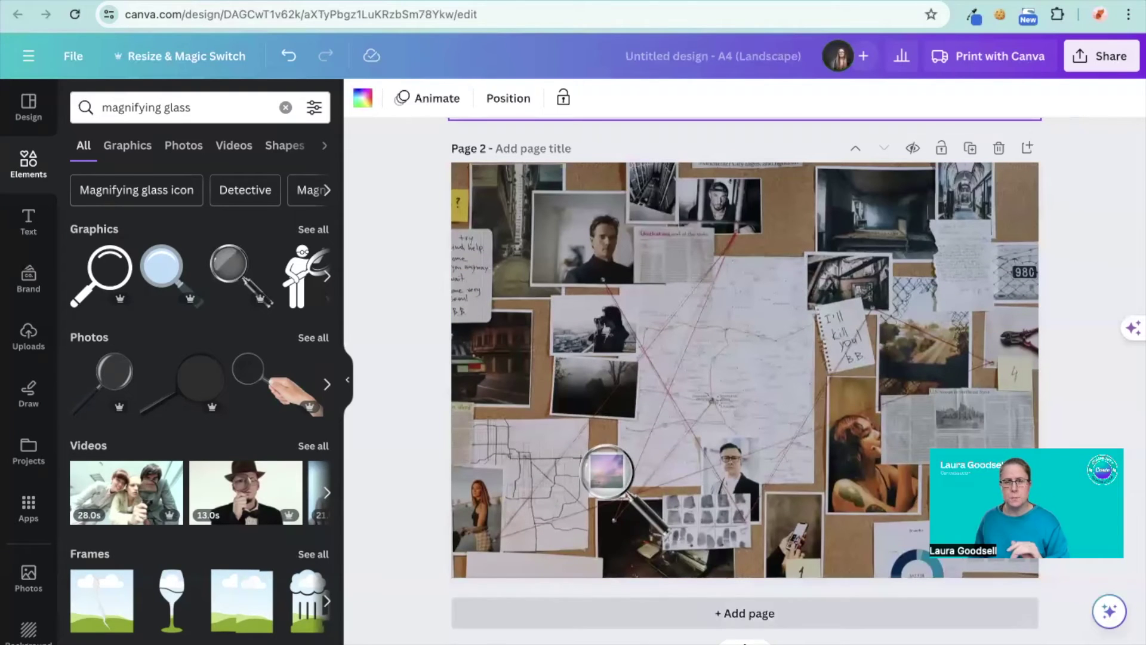
left_click(744, 641)
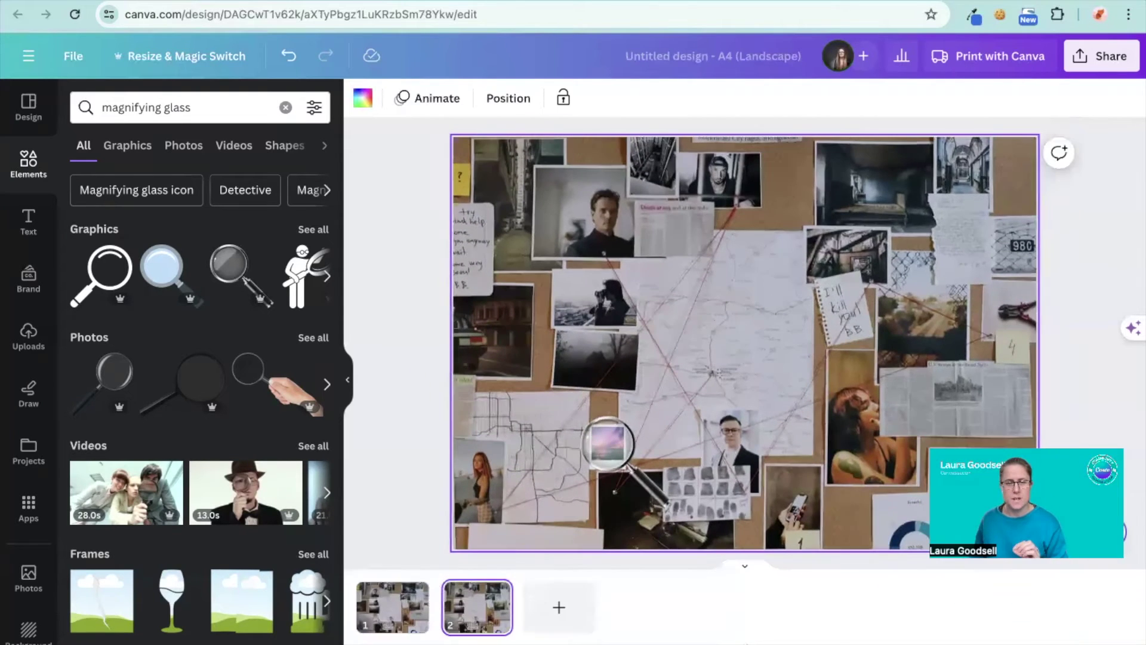
left_click(422, 621)
mouse_move(441, 597)
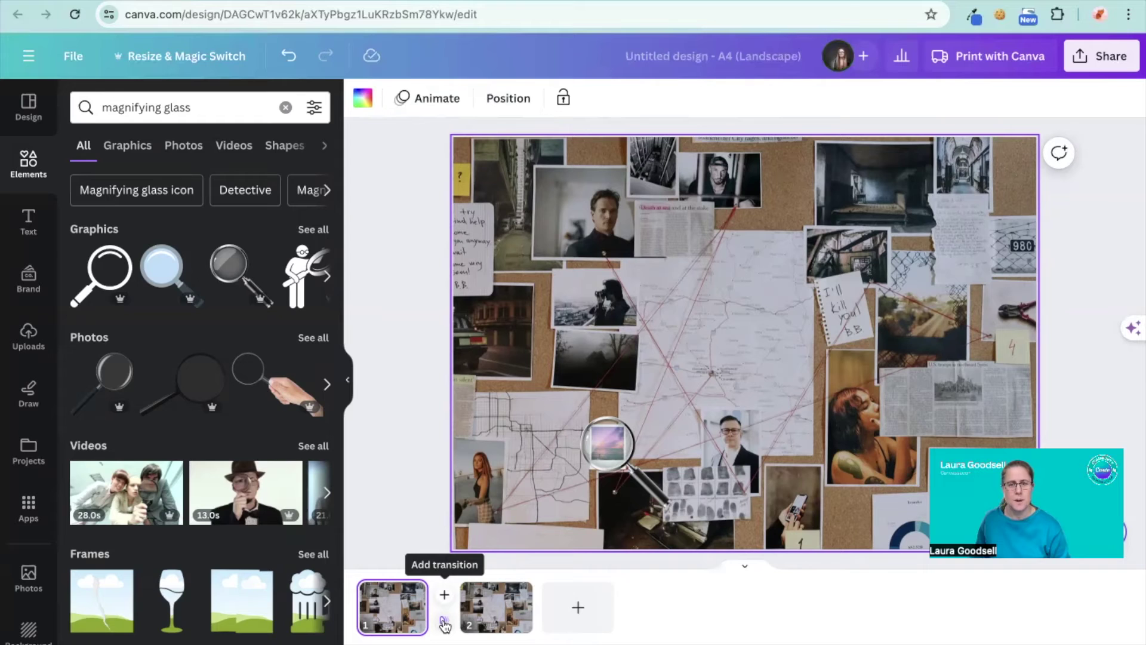
Step: Apply a Match & Move transition of 1 second between pages 1 and 2
left_click(444, 621)
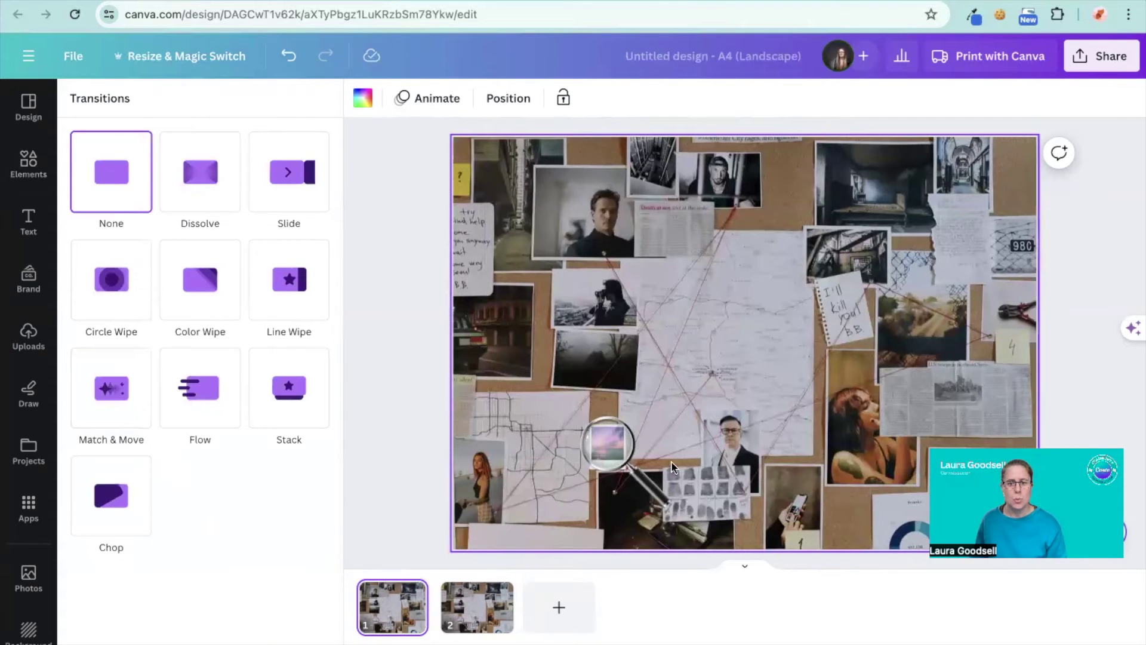
left_click(613, 441)
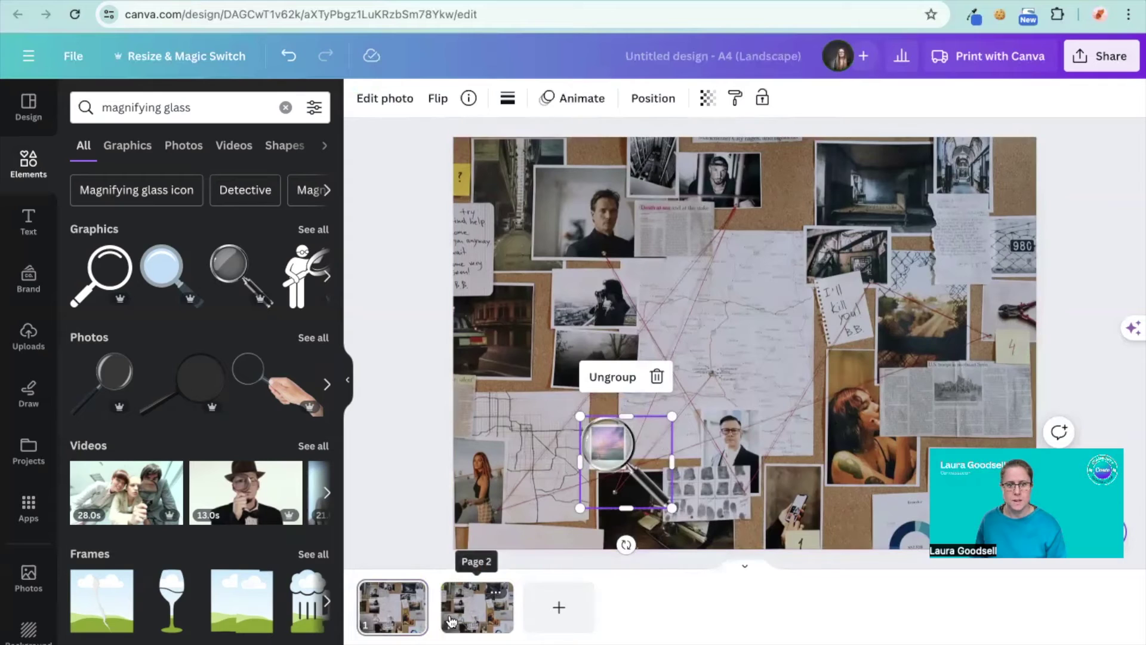
mouse_move(437, 620)
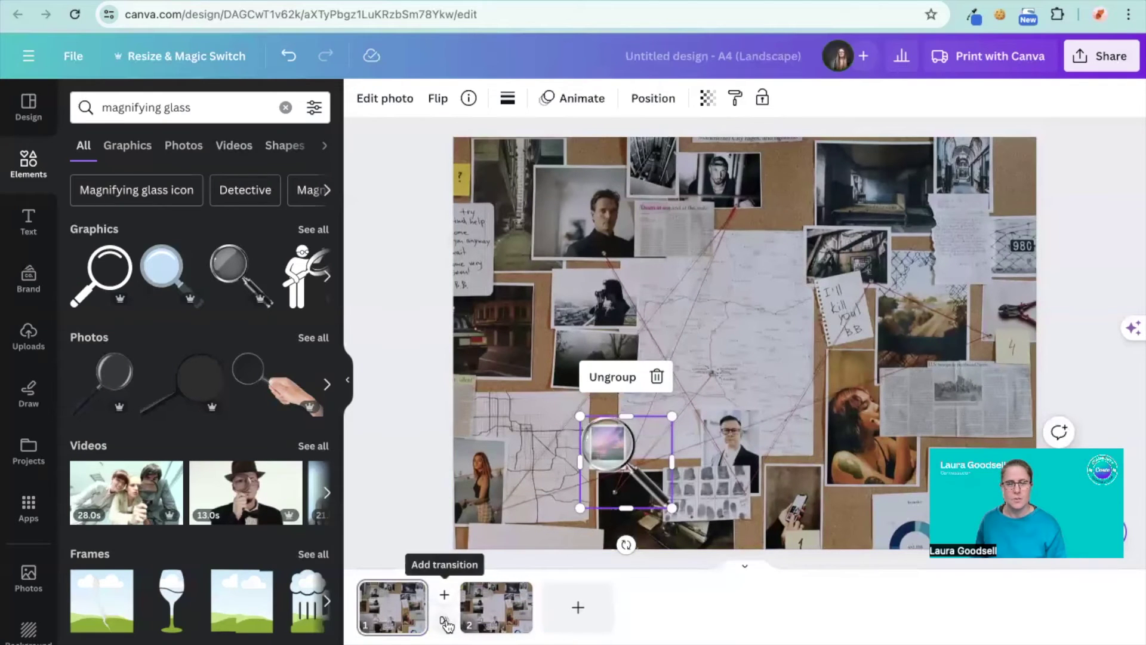
left_click(444, 623)
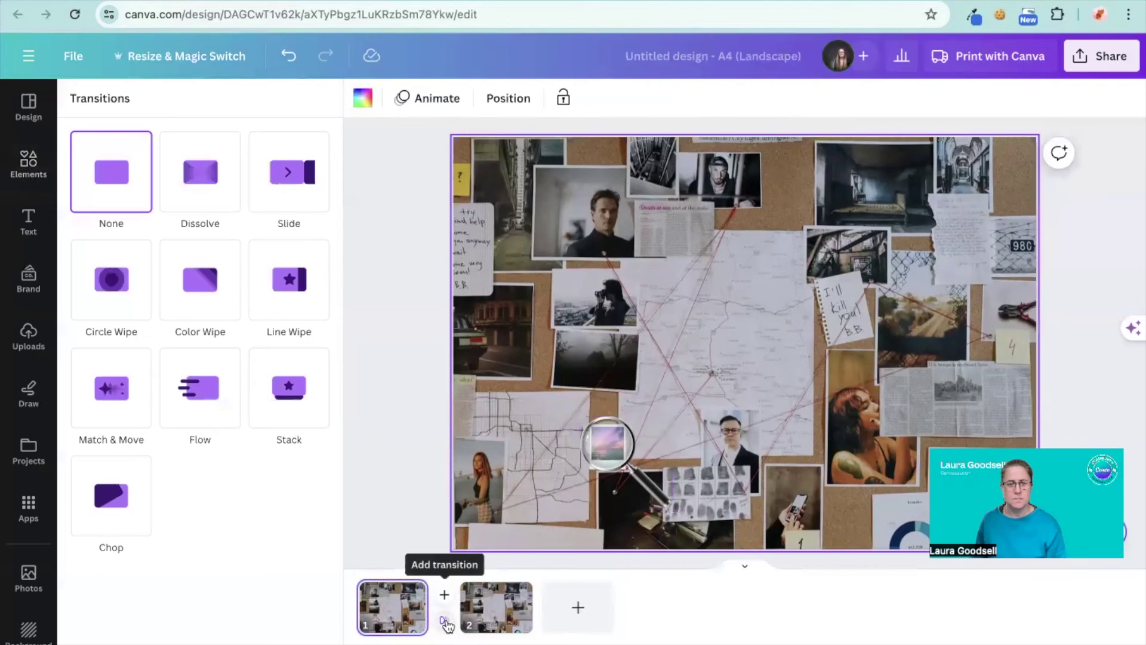
left_click(125, 400)
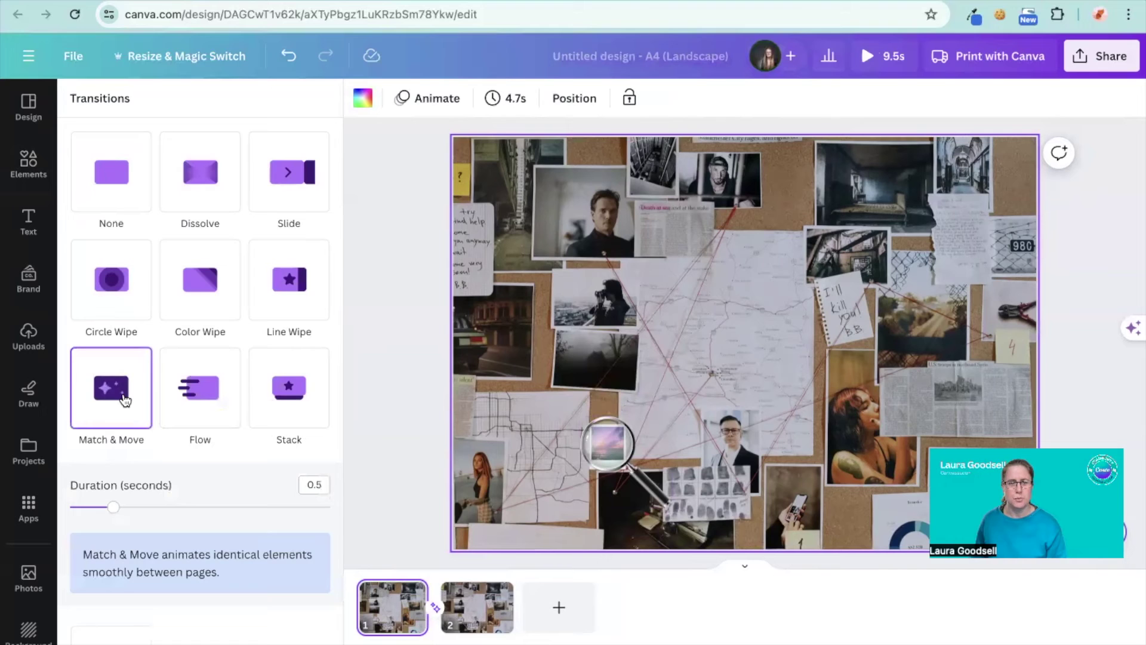
left_click_drag(116, 509, 167, 507)
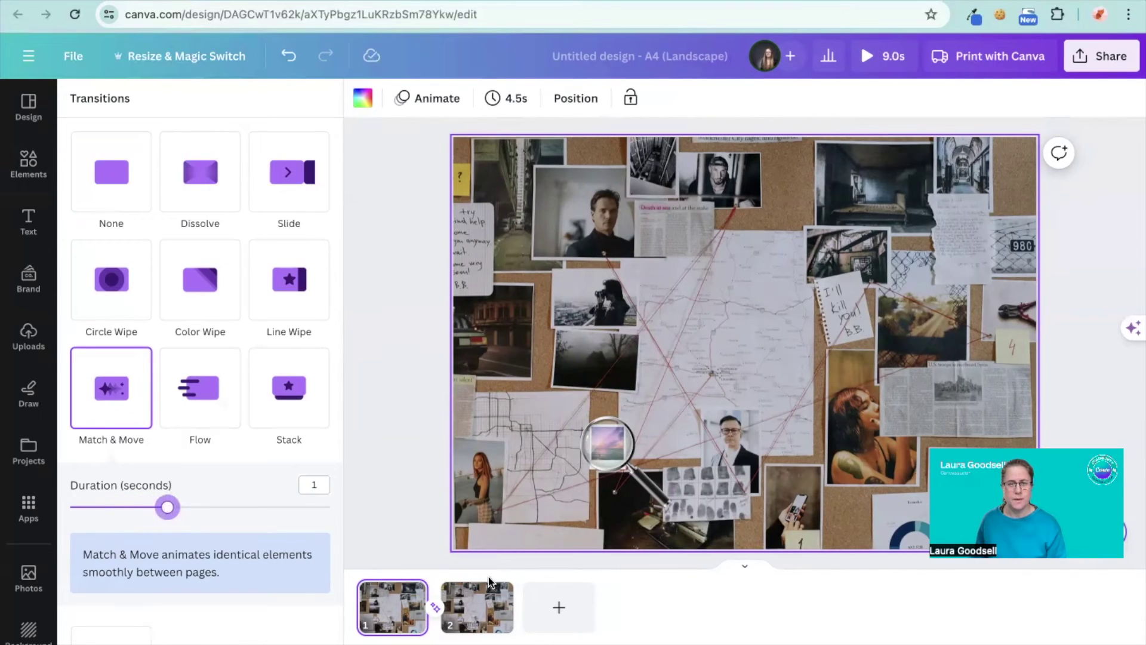
Step: Enlarge page 2's magnifier group across much of the board
left_click(474, 618)
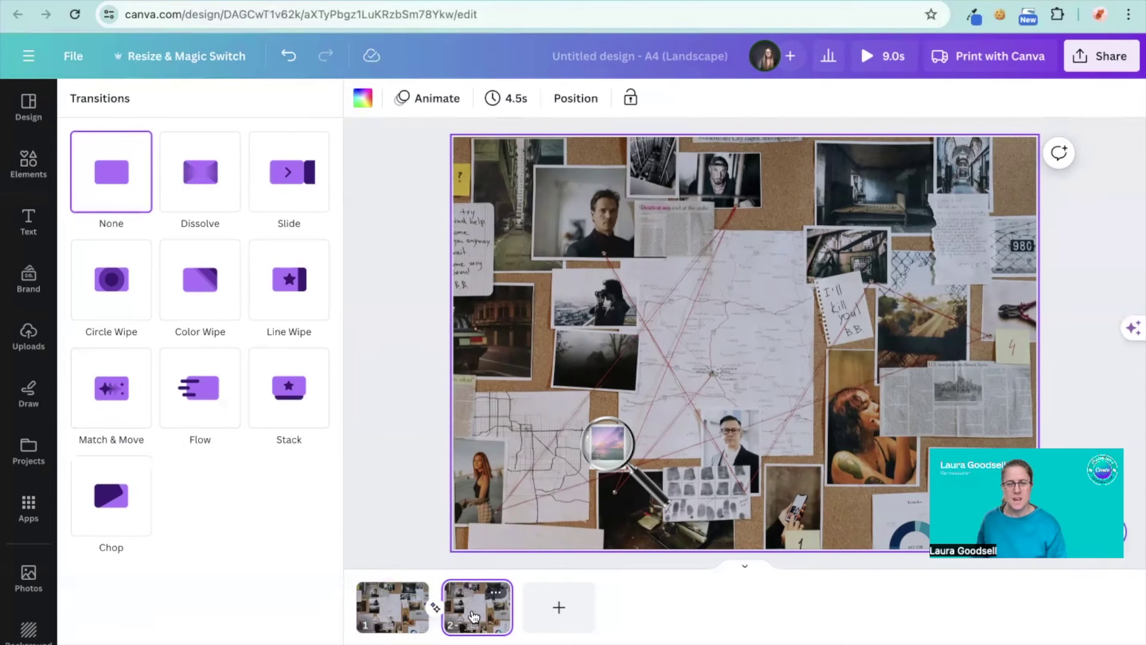
left_click(617, 428)
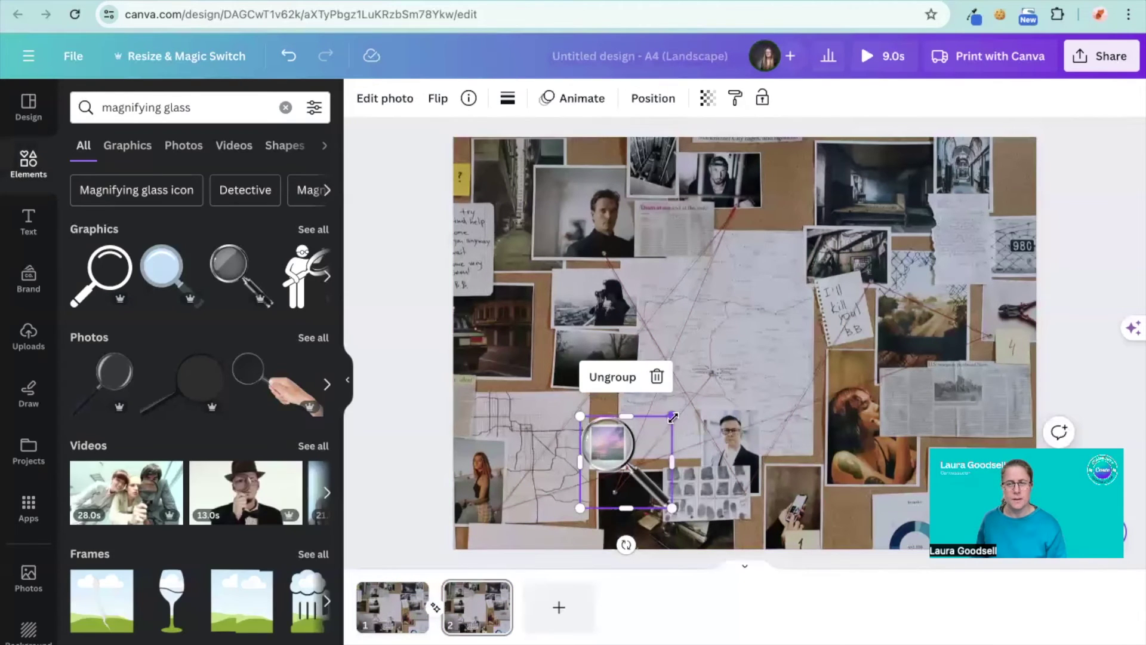
left_click_drag(672, 417, 756, 365)
left_click_drag(863, 253, 937, 213)
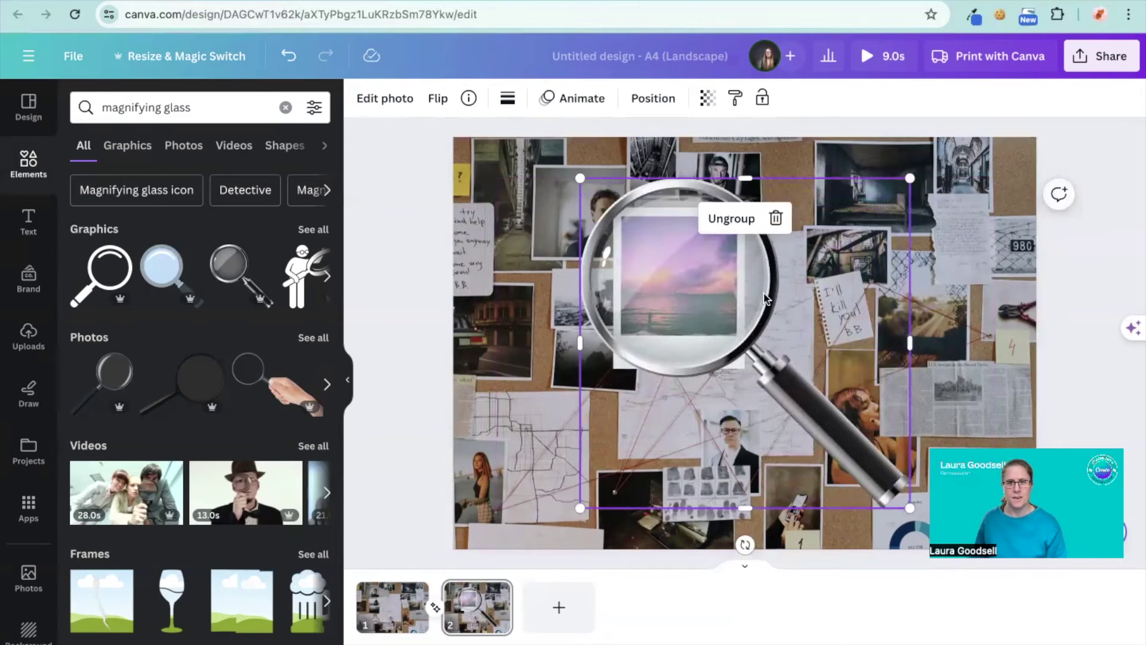
Step: Duplicate page 2 as page 3 and link them with a 1-second Match & Move
left_click(495, 592)
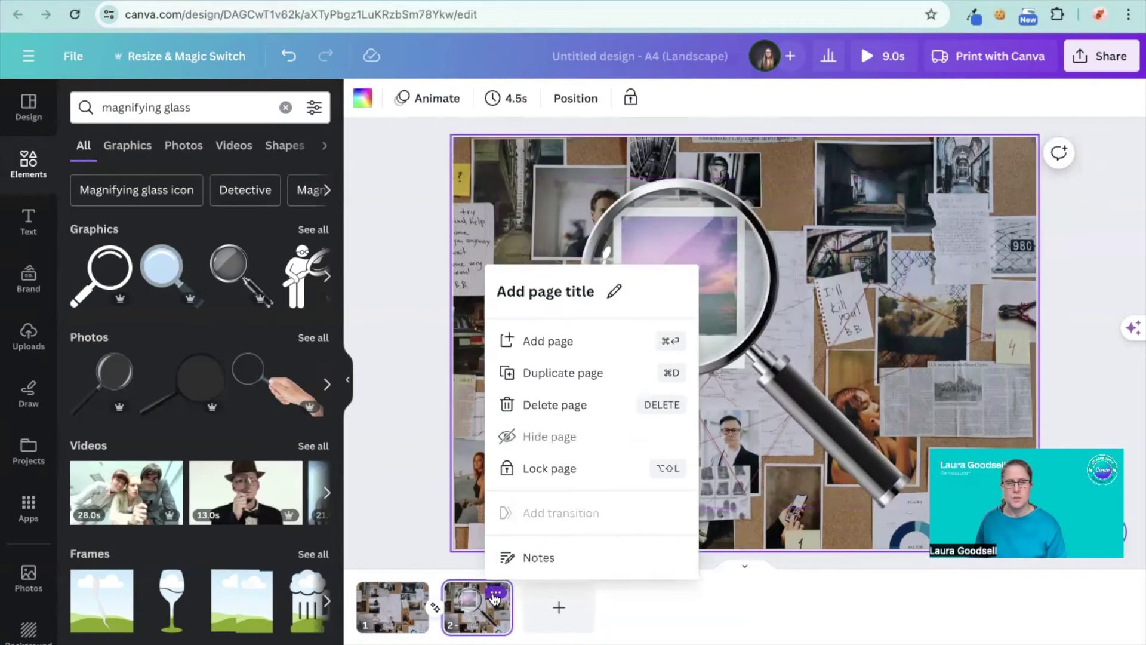
left_click(570, 375)
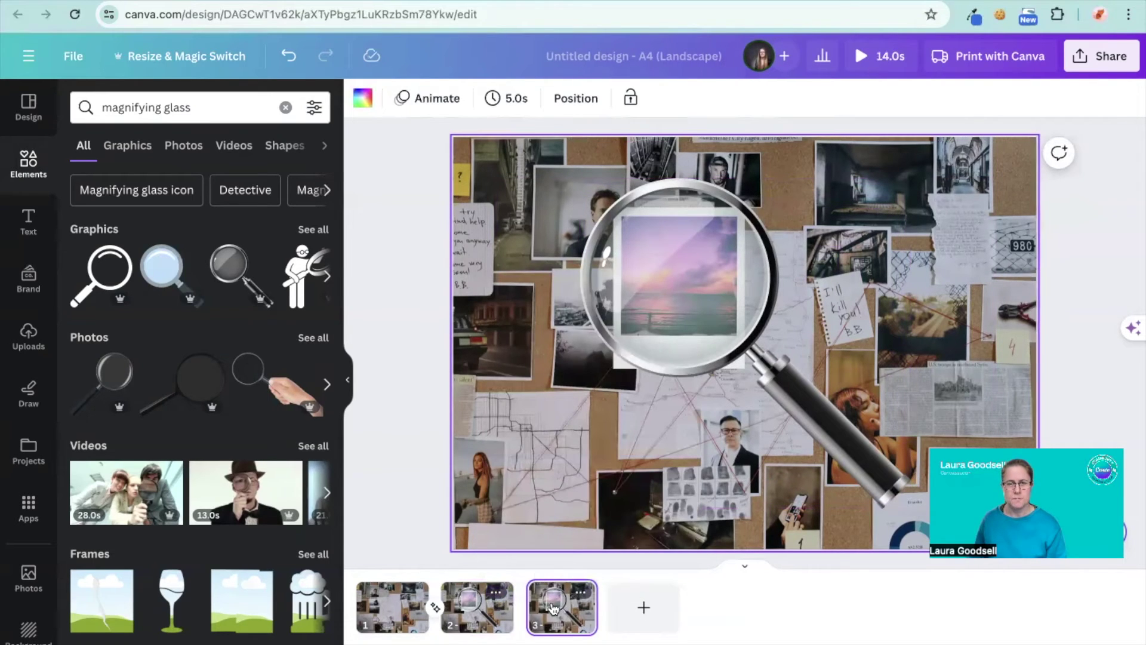
left_click(711, 335)
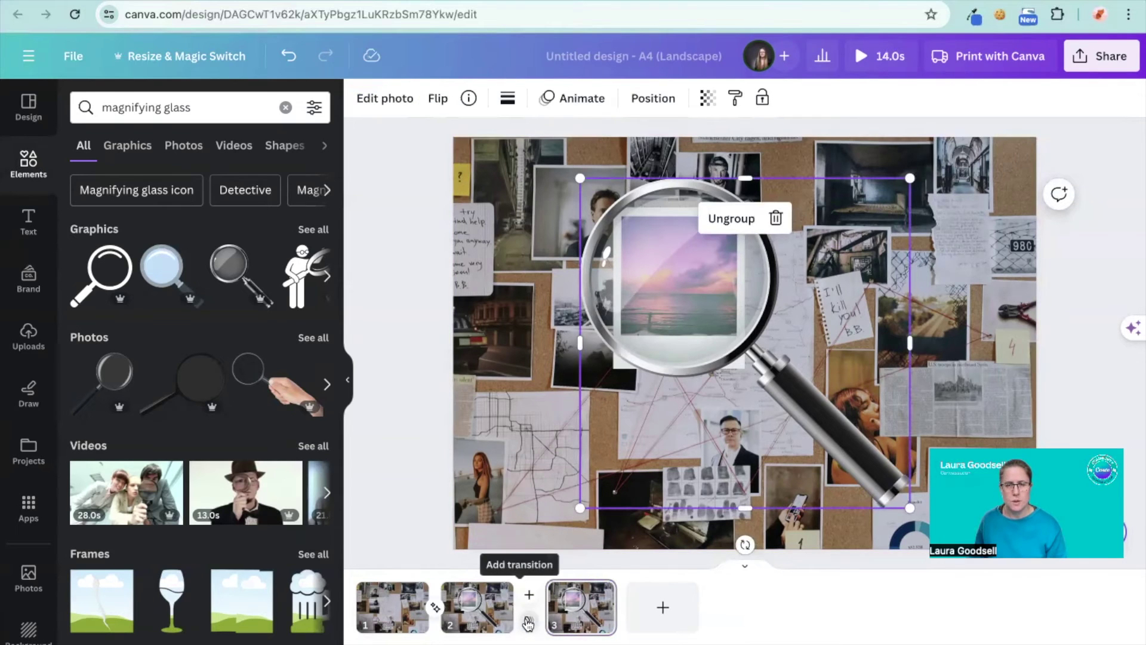
left_click(528, 624)
left_click(127, 396)
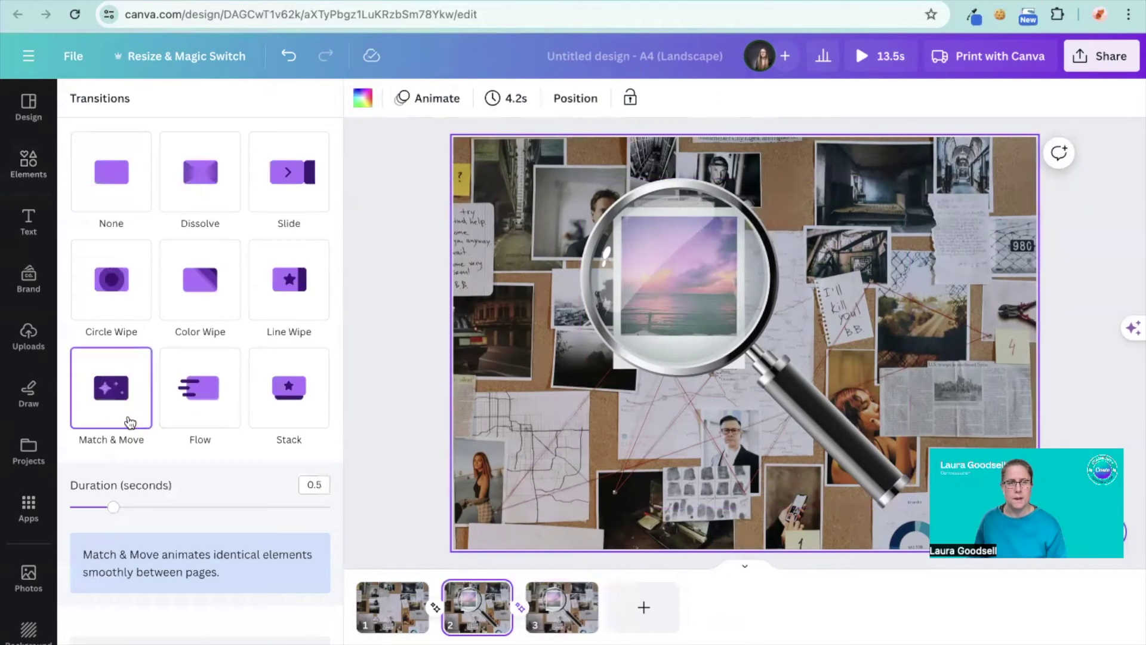
left_click_drag(113, 508, 167, 509)
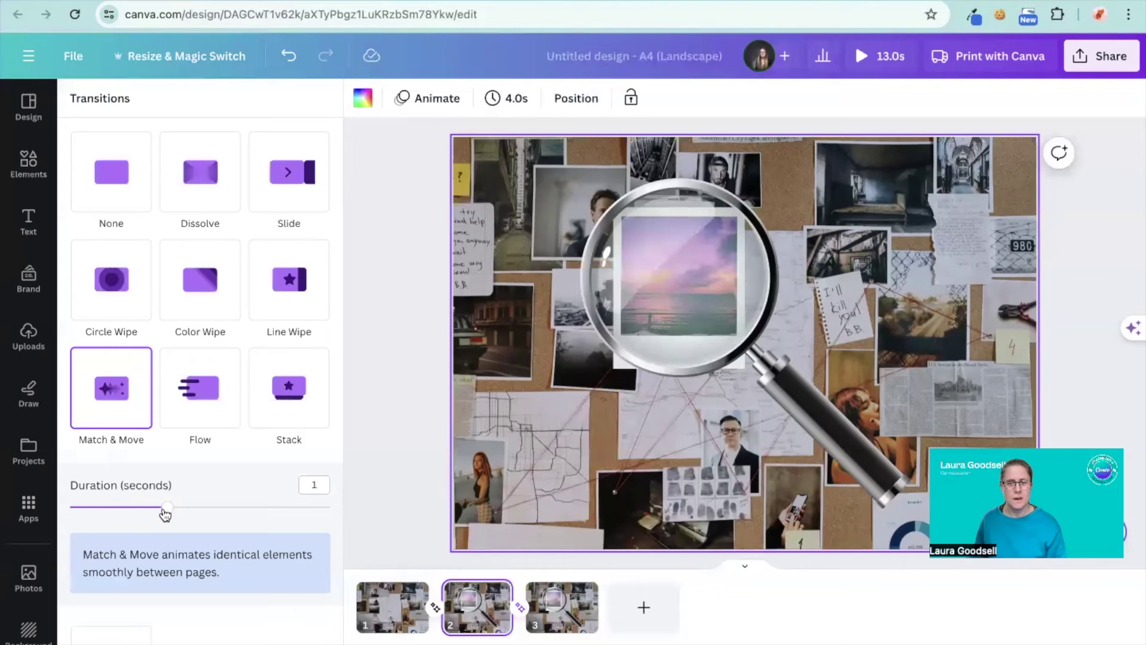
left_click(567, 613)
Step: Shrink page 3's magnifier group back to match page 1's small size
left_click(734, 247)
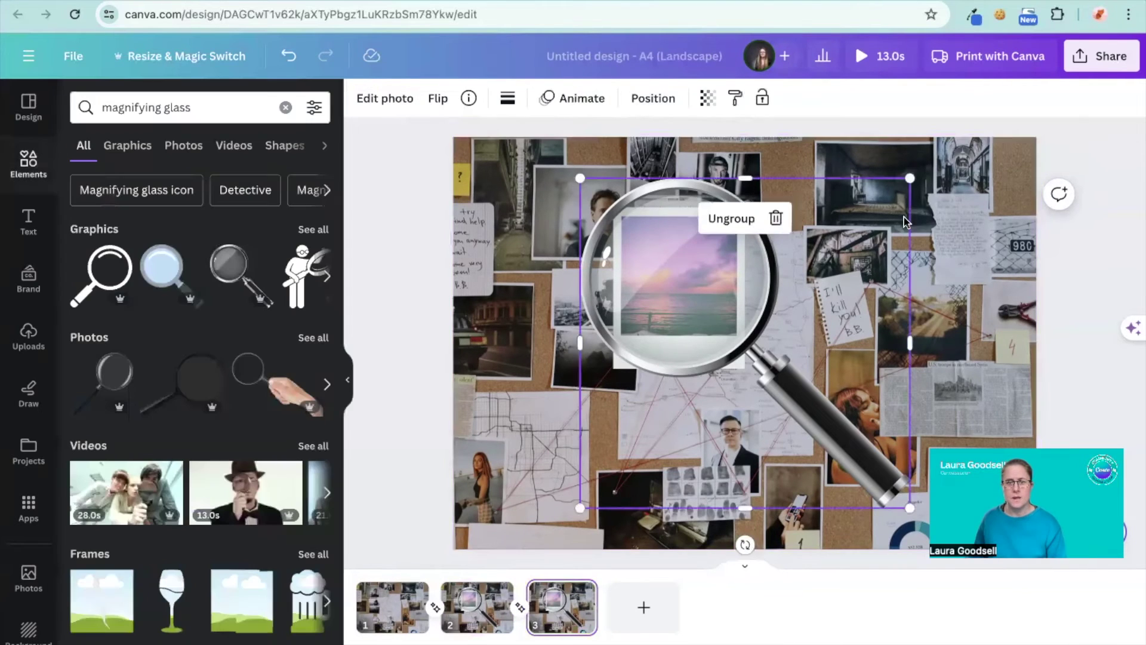
left_click_drag(910, 177, 720, 439)
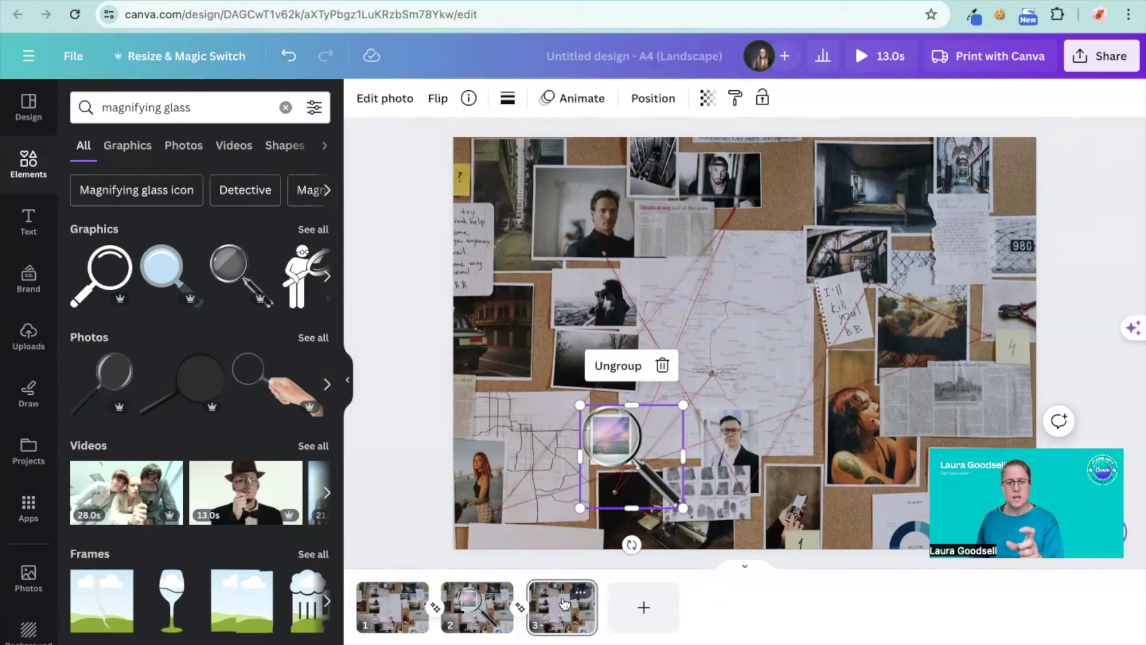
left_click(392, 619)
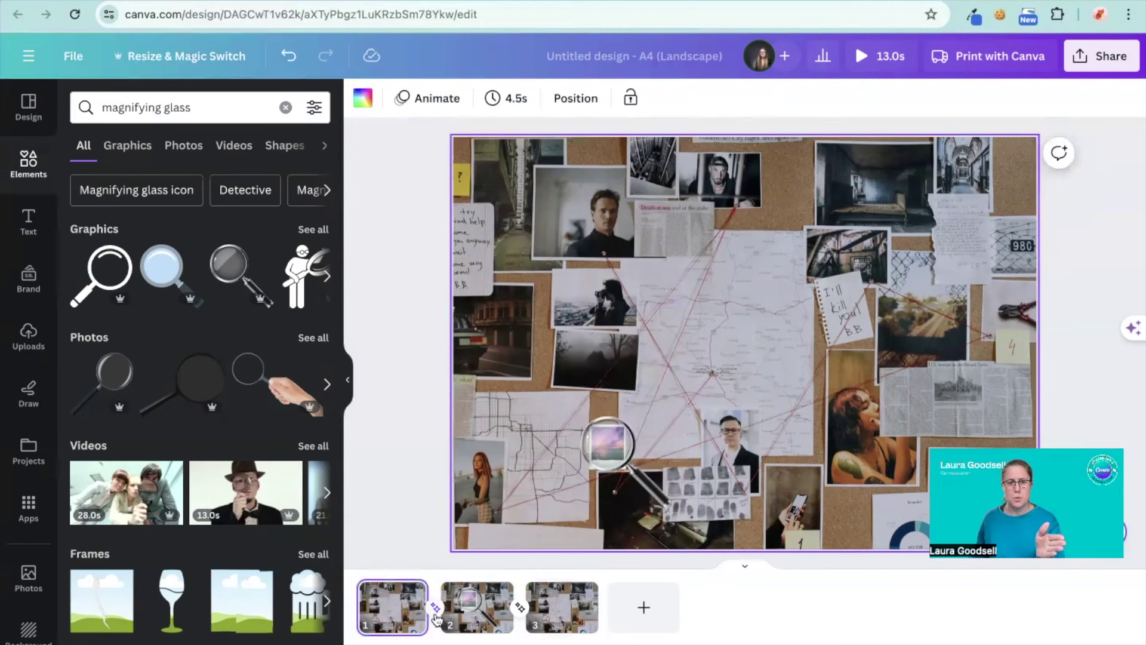
left_click(479, 608)
left_click(571, 608)
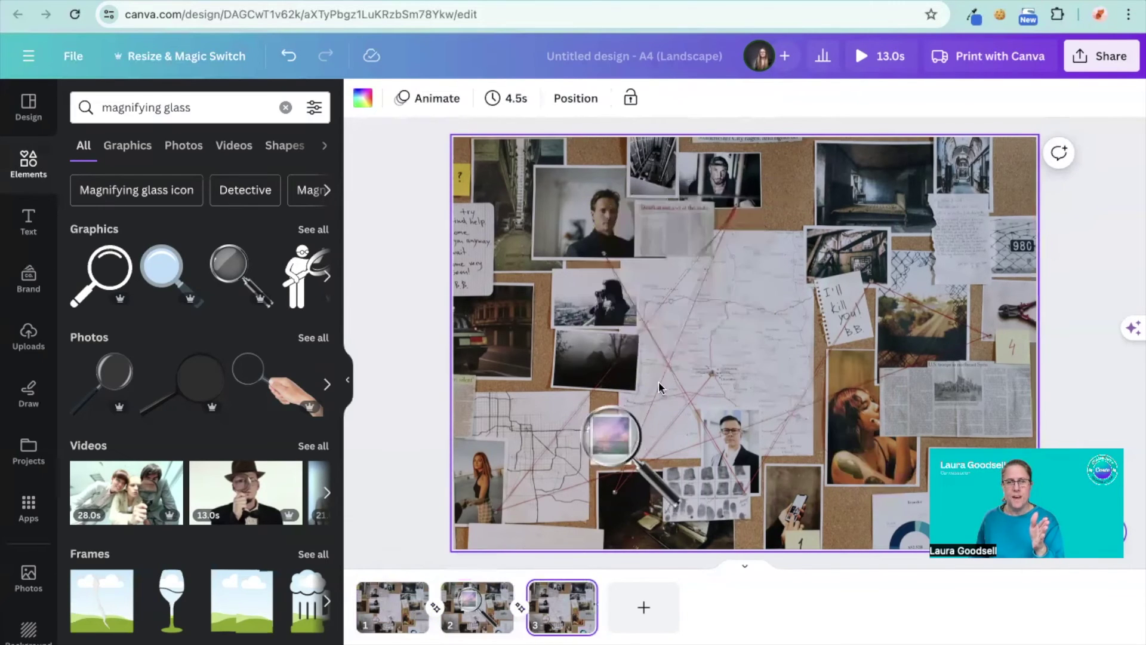
left_click(611, 442)
left_click_drag(686, 405, 677, 410)
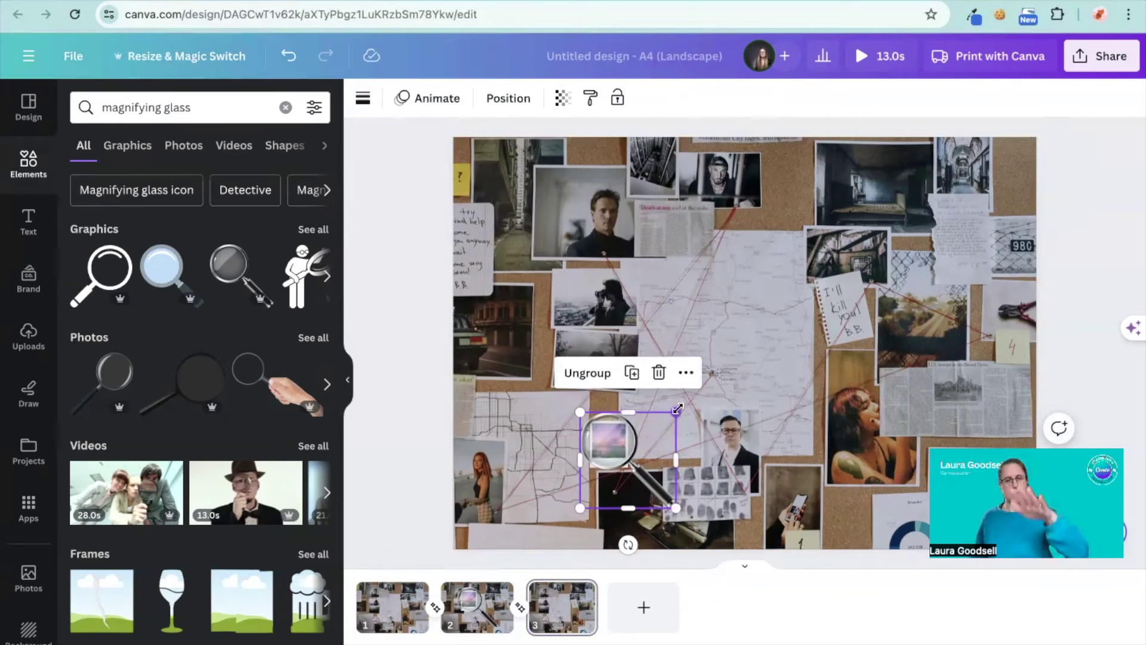
left_click(401, 472)
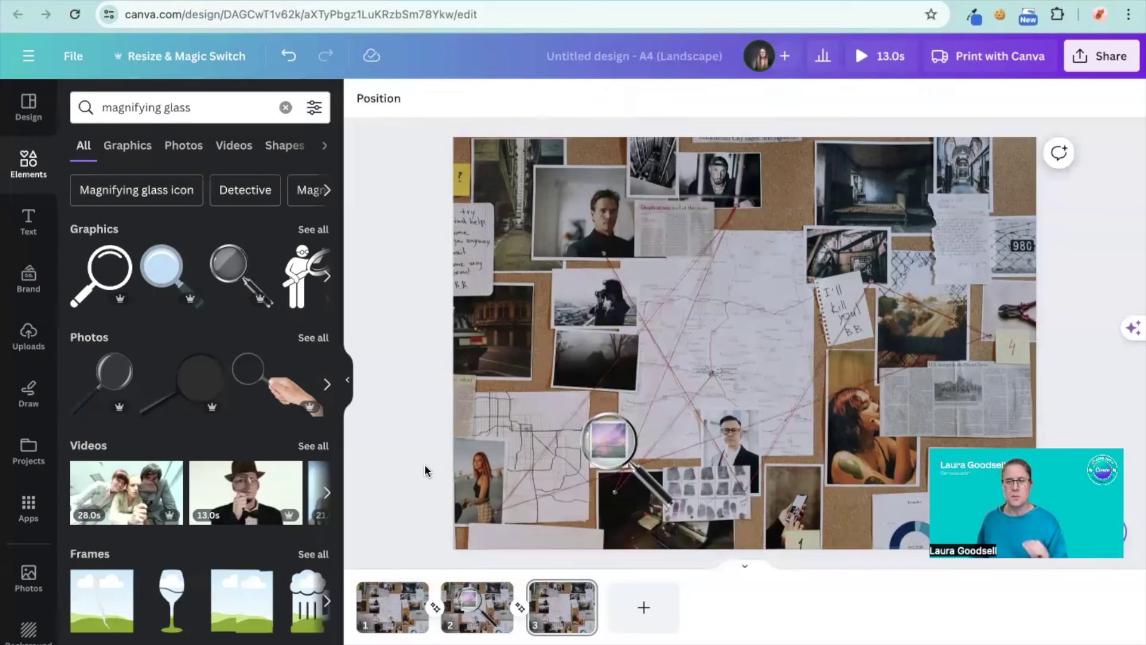
left_click(863, 58)
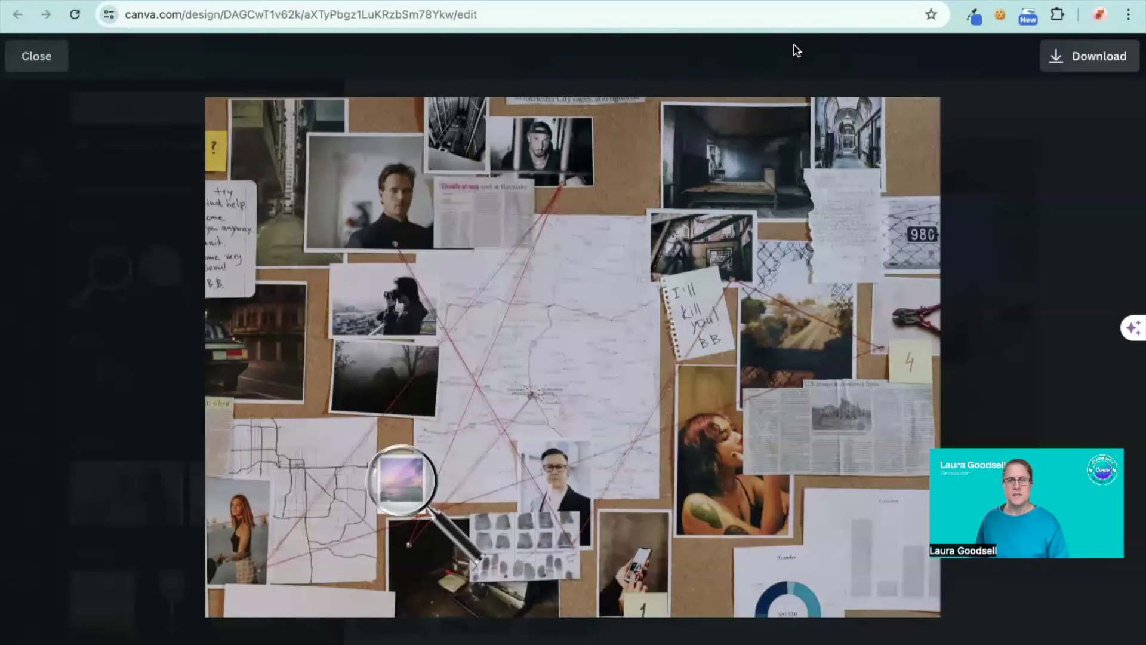
Step: Change page 1's 4.5s timing to 2 seconds and apply it to all three pages
left_click(38, 56)
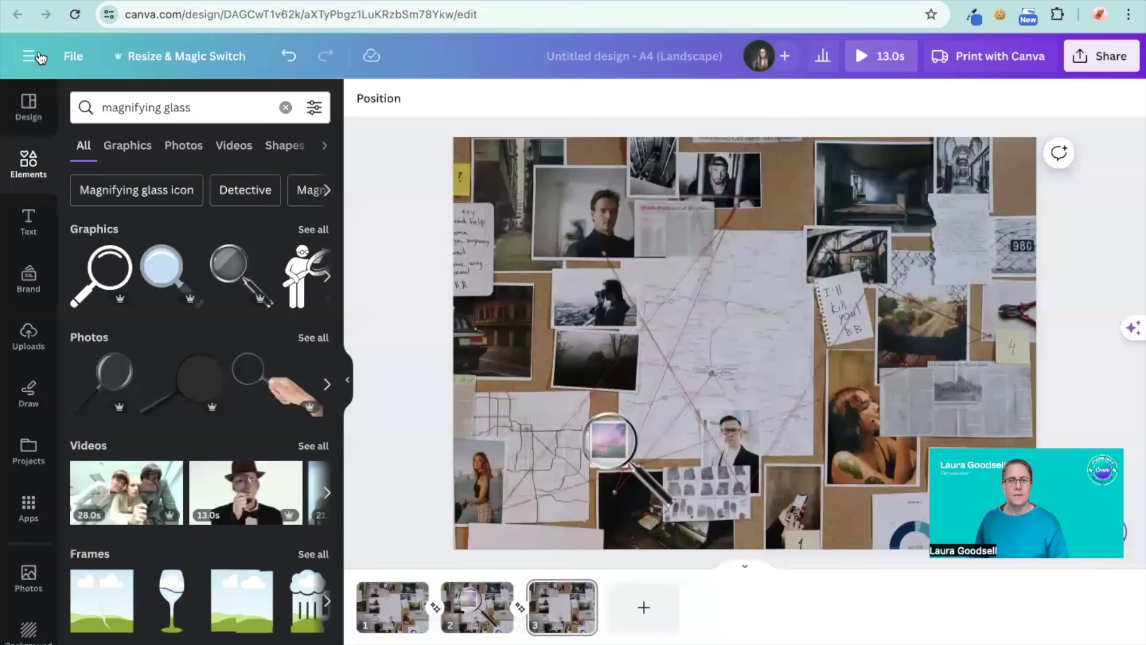
left_click(391, 613)
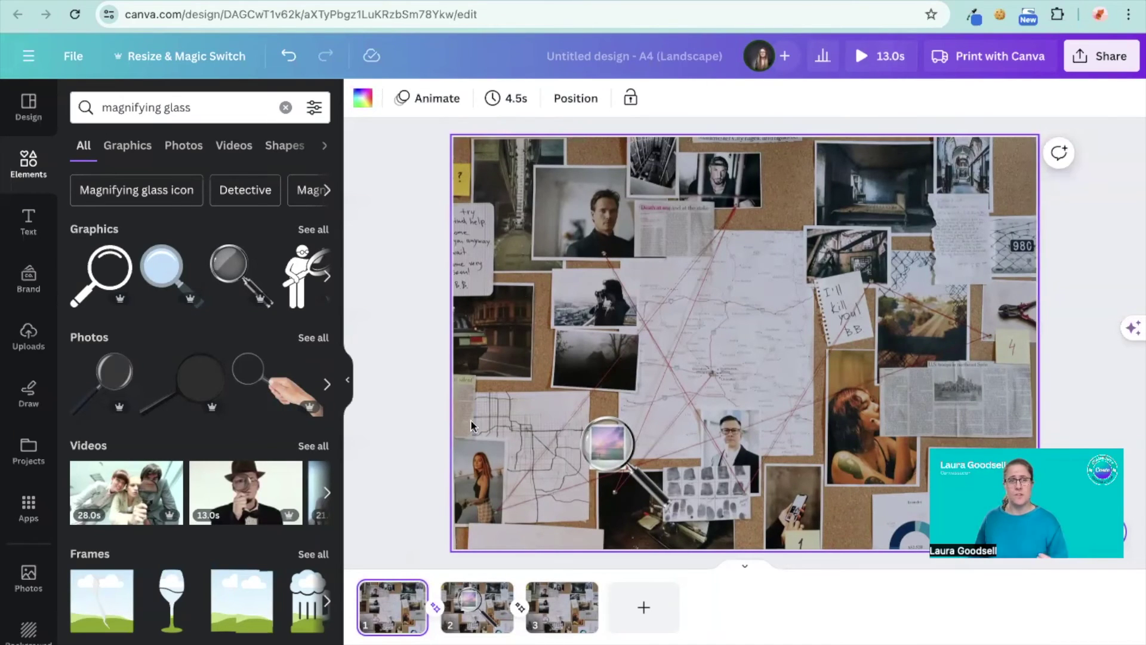
left_click(507, 102)
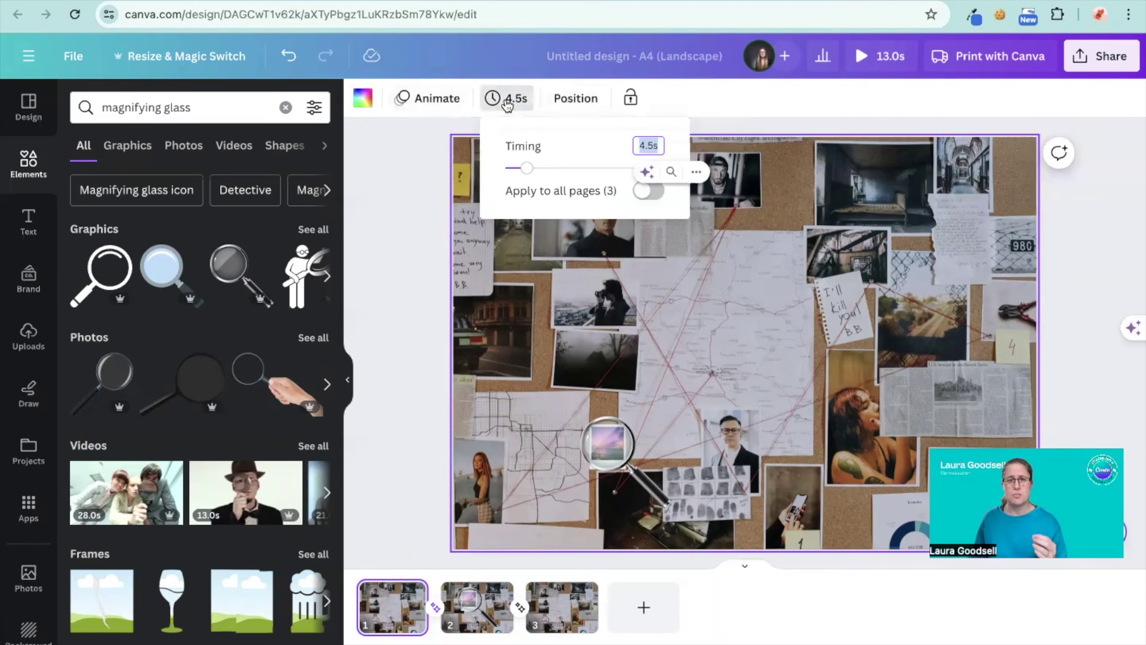
type("2")
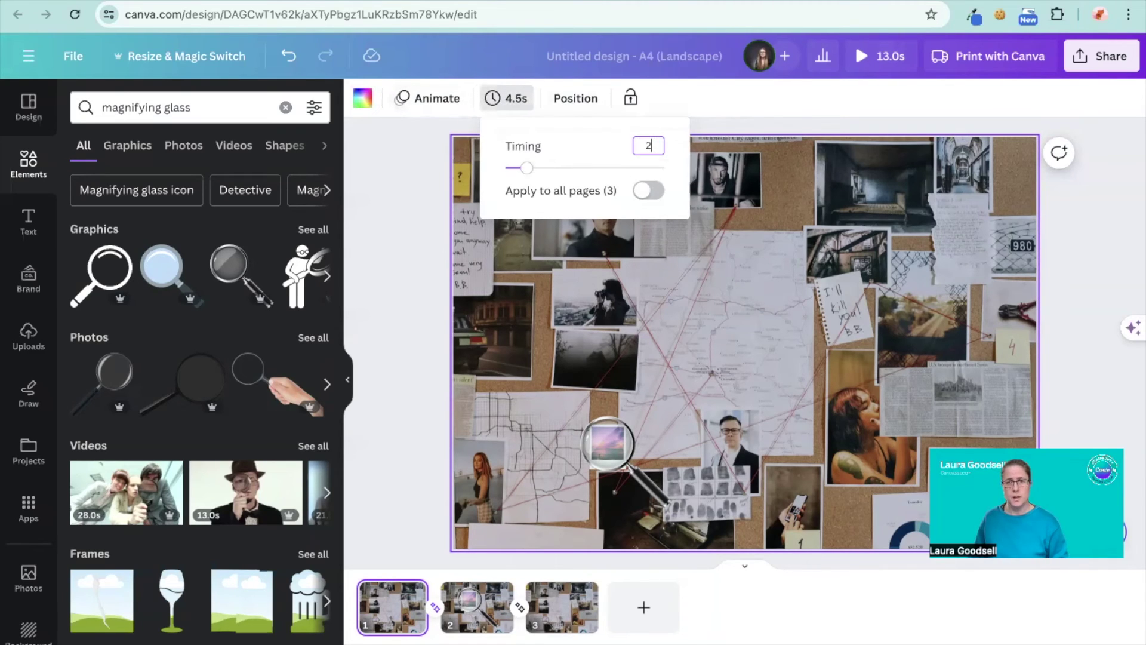
left_click(645, 190)
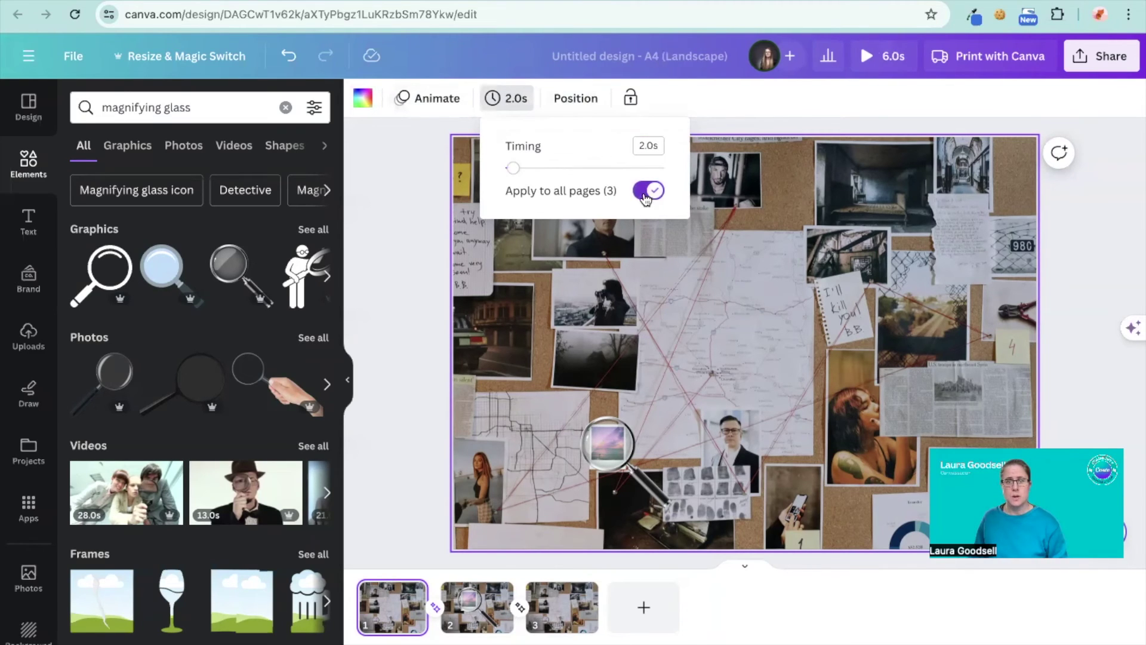
left_click(418, 361)
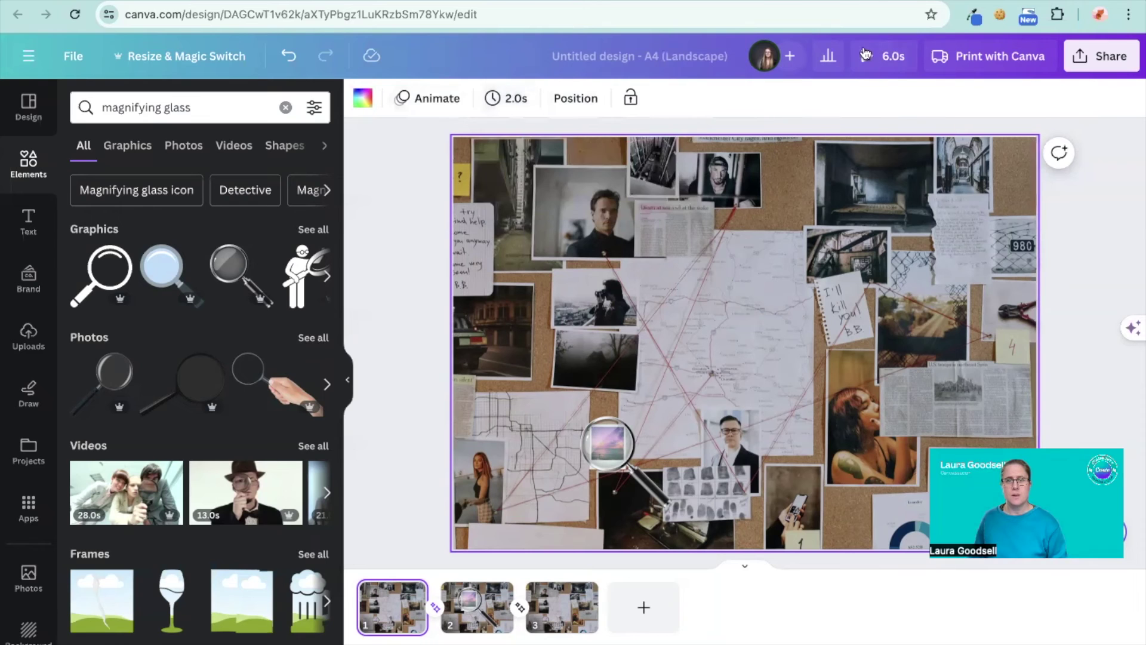
left_click(888, 69)
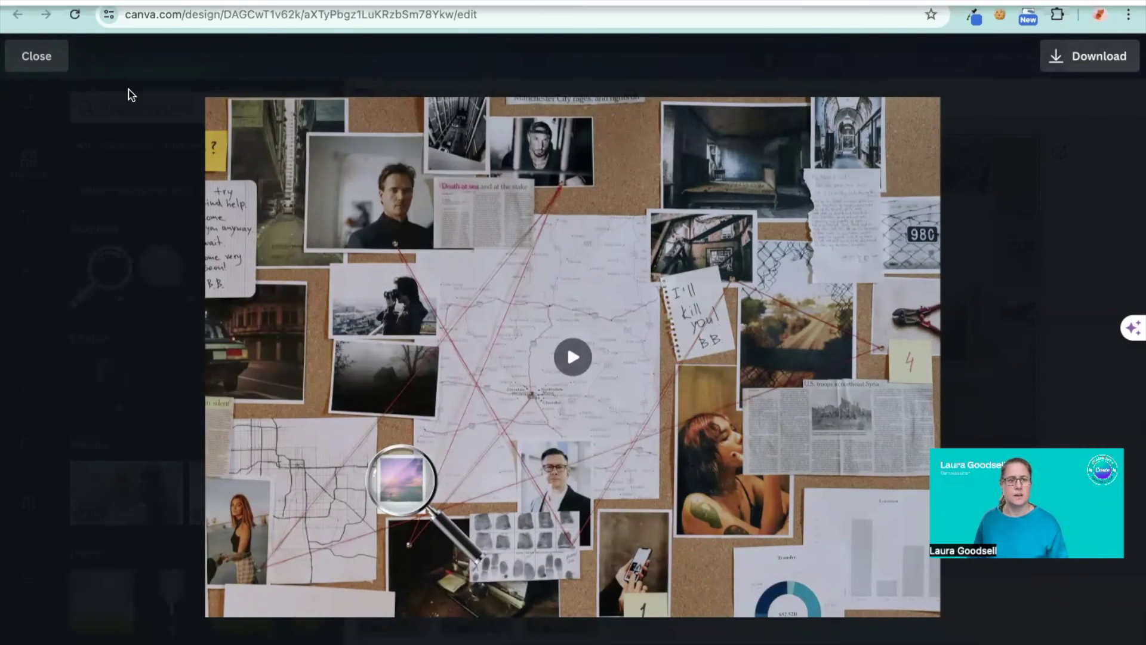
left_click(29, 60)
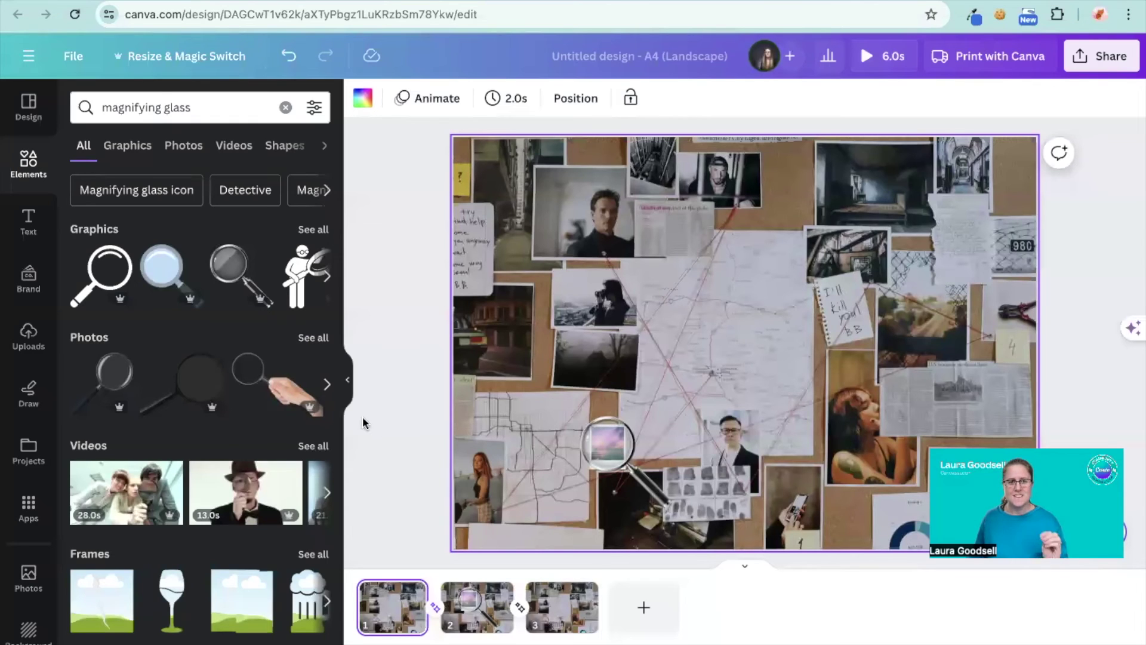
Step: Collapse the Elements side panel so the crime-board page fills more of the workspace
left_click(348, 379)
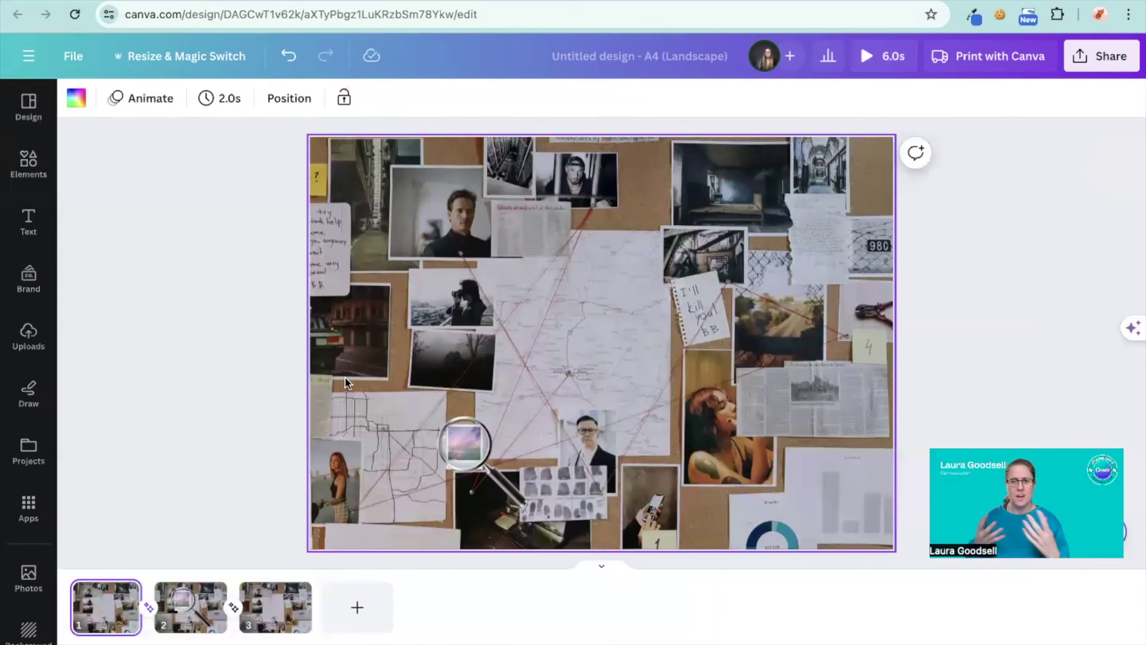